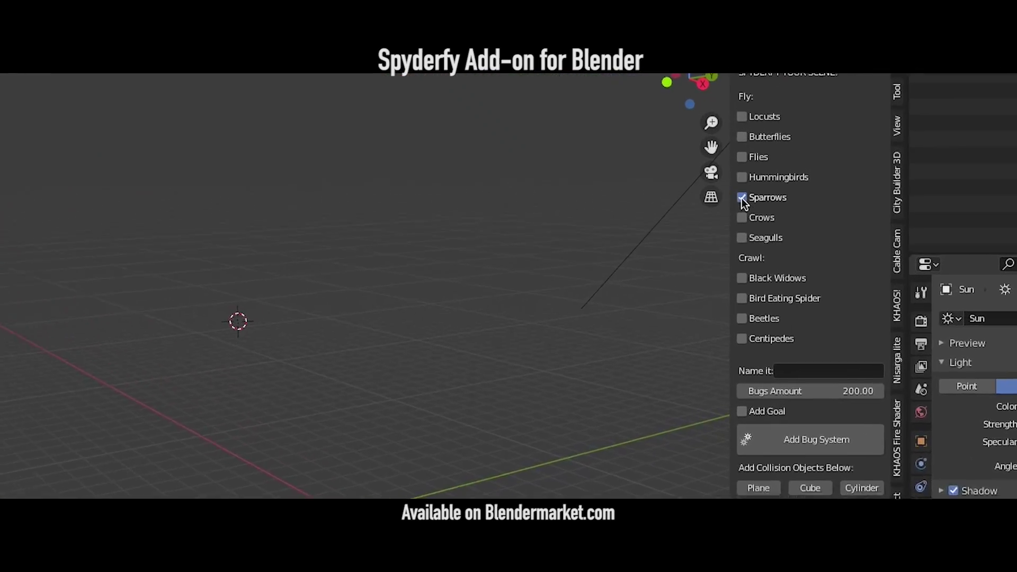
click(747, 247)
click(747, 273)
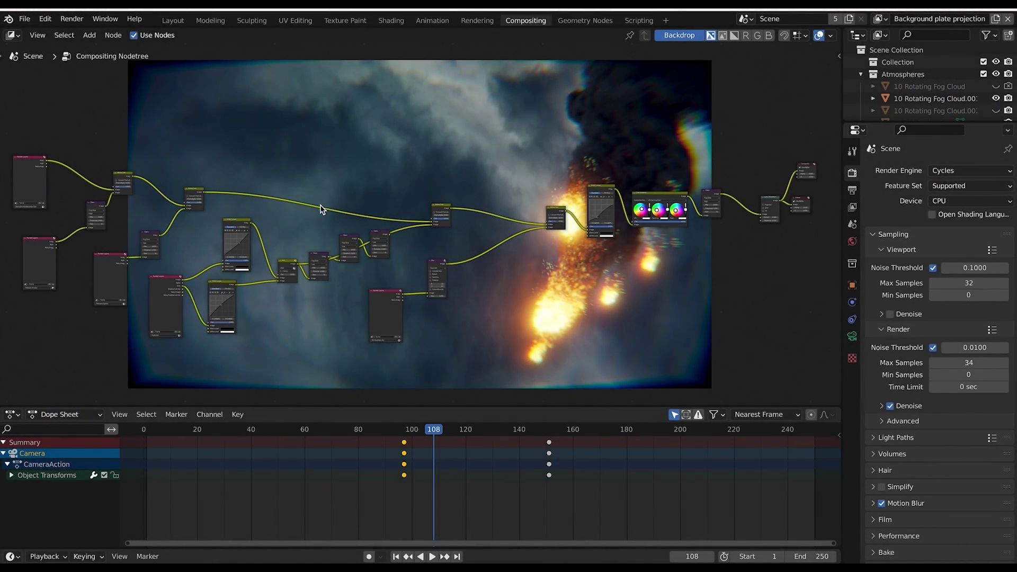
Examine the compositing node tree over the rendered meteor shot, from the input nodes to the output
middle_drag(455, 231, 463, 232)
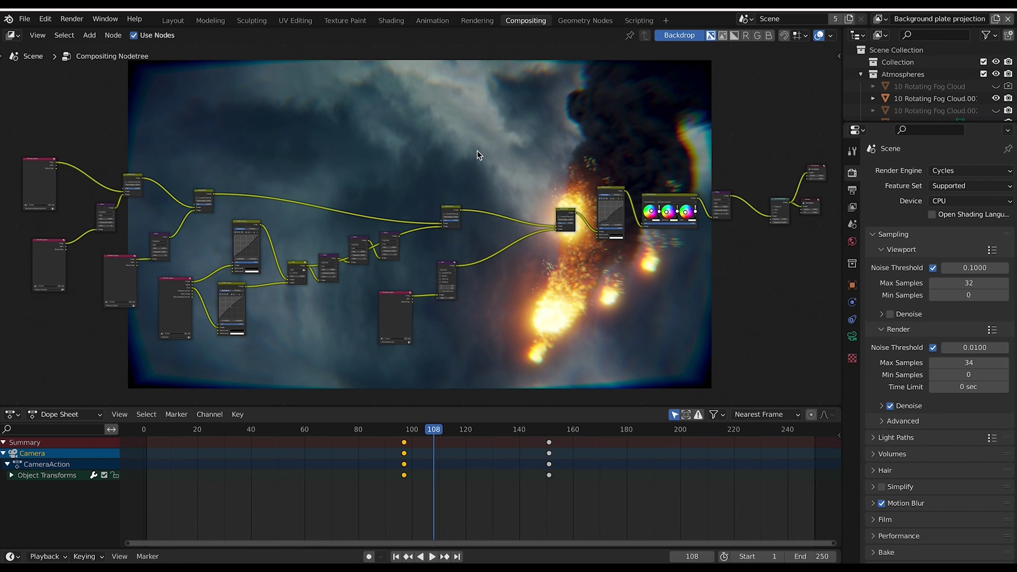
middle_drag(527, 109, 374, 305)
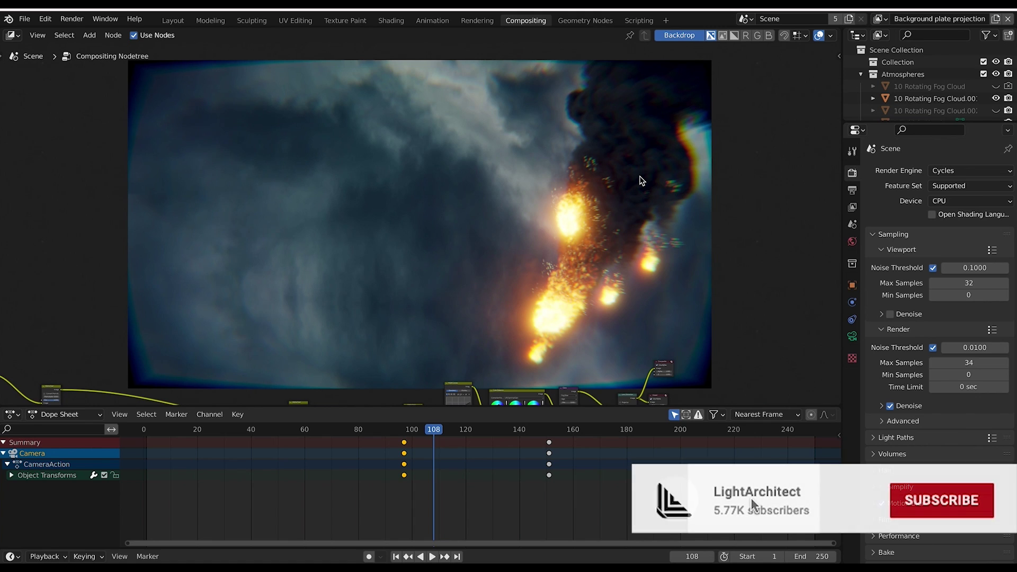
scroll(535, 260, up, 3)
middle_drag(516, 295, 537, 288)
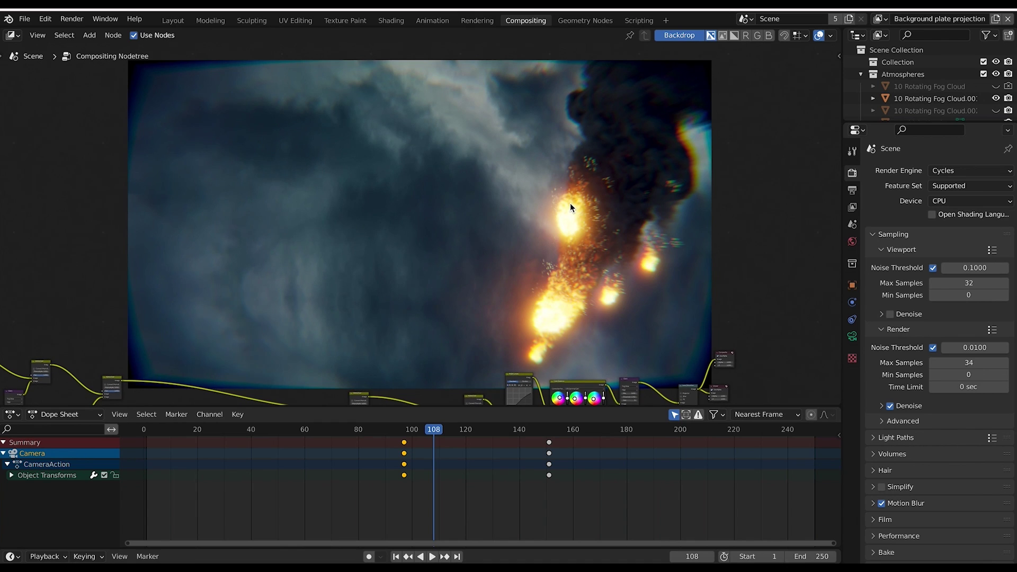
shift+scroll(570, 205, up, 1)
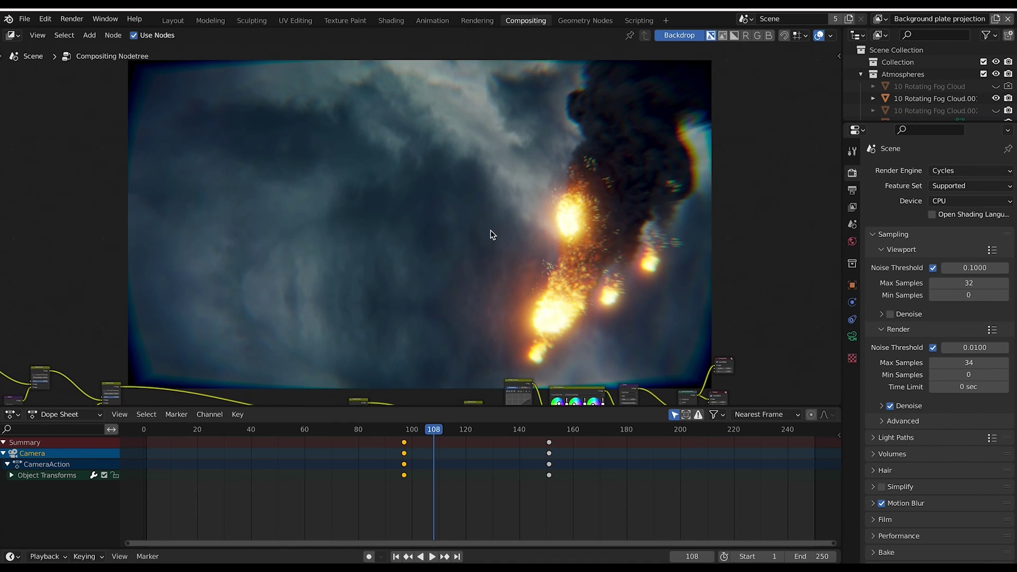
middle_drag(576, 256, 590, 130)
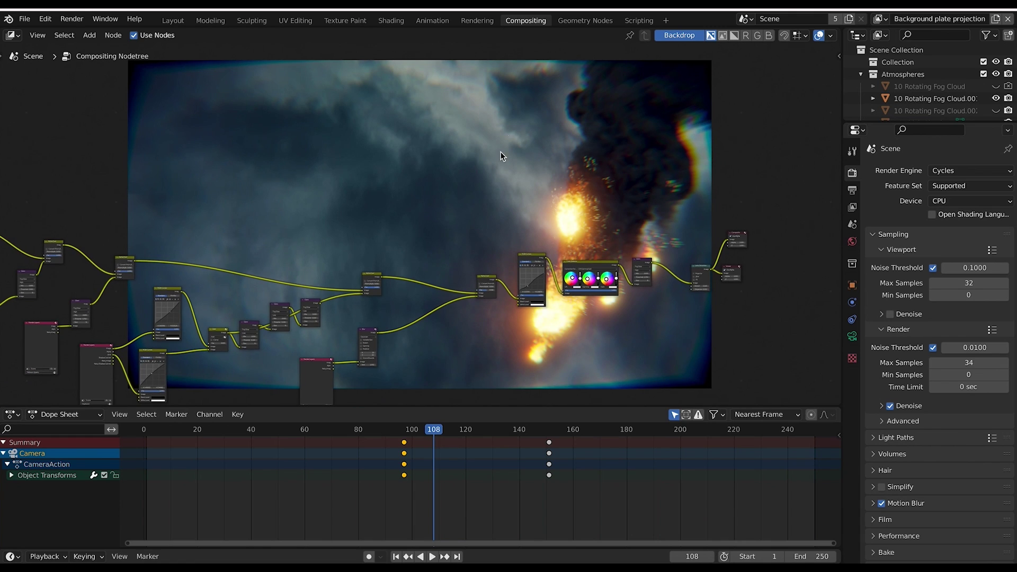
shift+scroll(591, 177, up, 6)
shift+scroll(583, 230, down, 9)
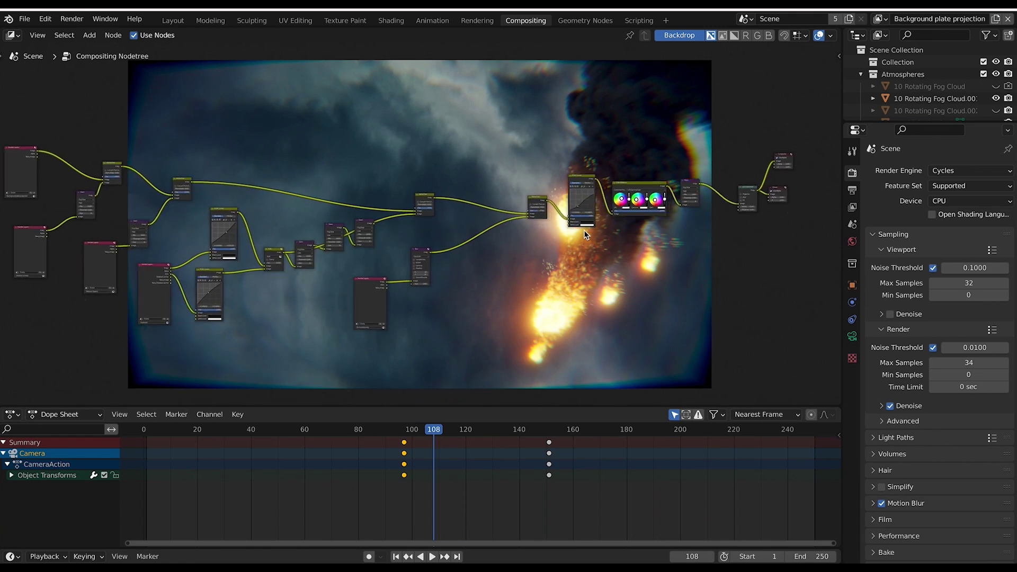
scroll(584, 230, down, 1)
scroll(583, 230, left, 2)
In the Layout workspace, turn off the viewport display of the Smoke Meteor Domain's fluid simulation and collapse its collection
click(172, 20)
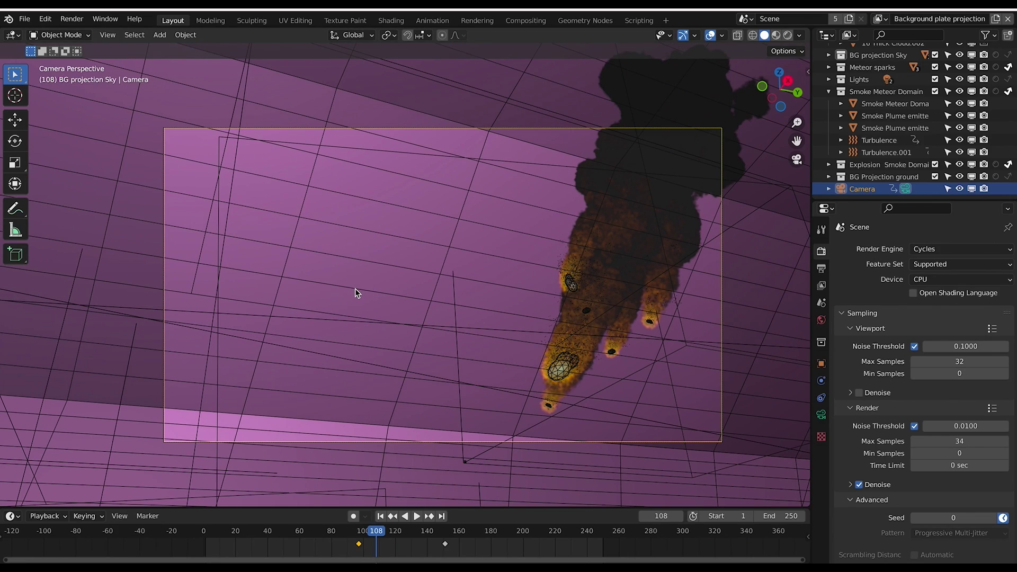
scroll(355, 289, down, 1)
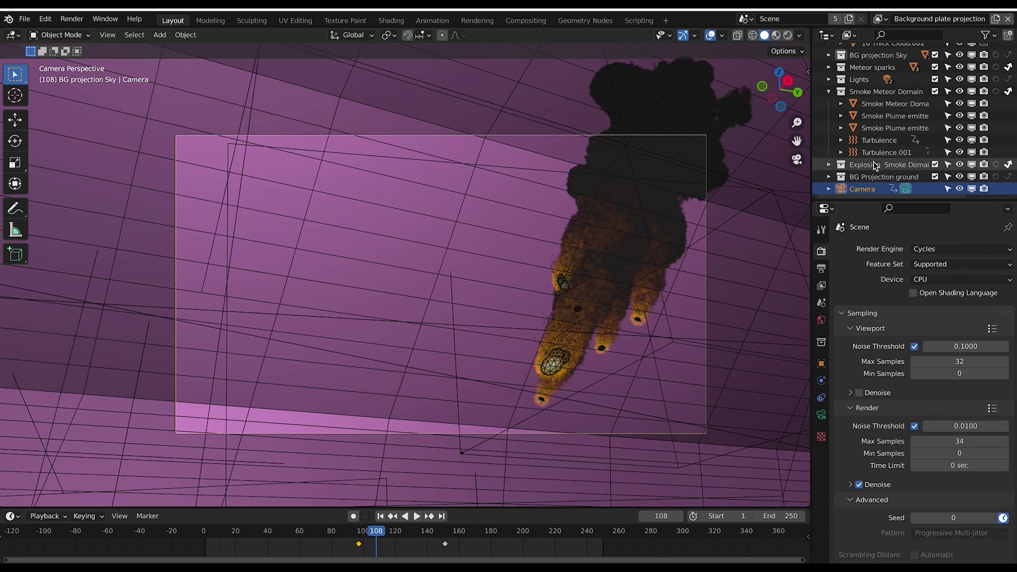
click(894, 104)
click(822, 416)
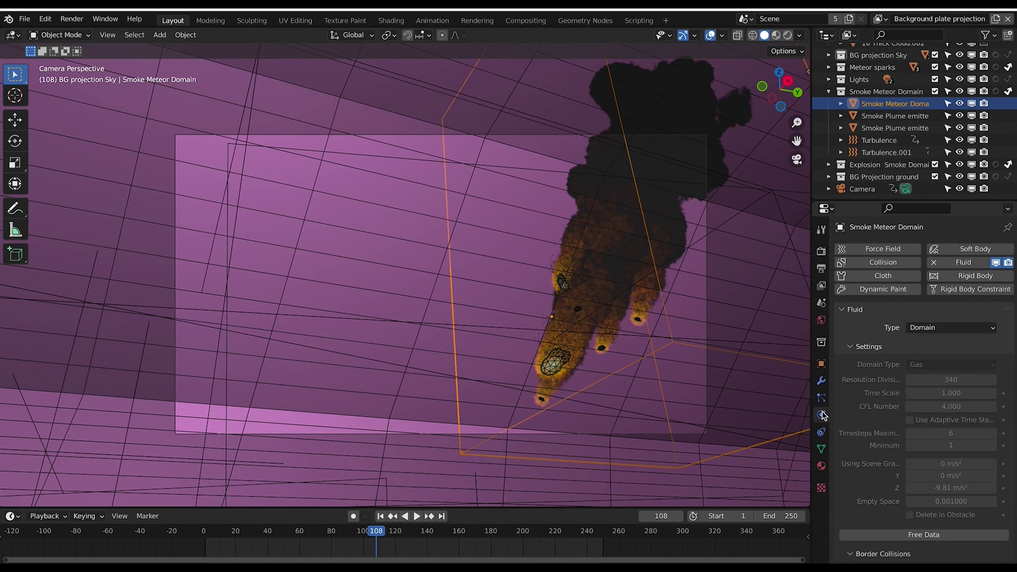
click(995, 263)
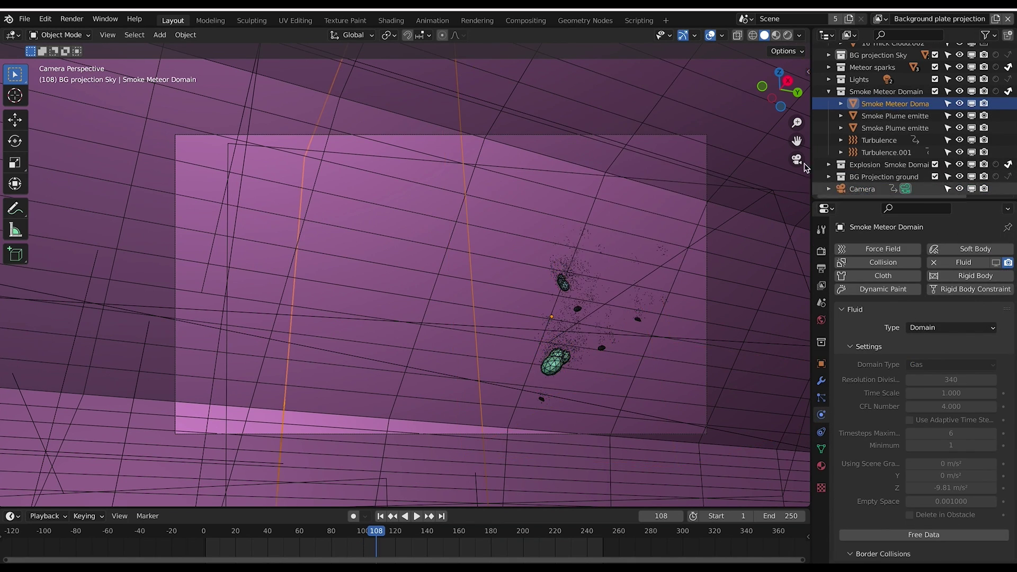
click(829, 92)
Examine the sky and ground planes, camera and spark emitter from outside the camera view, scrubbing the animation to frame 165
click(560, 288)
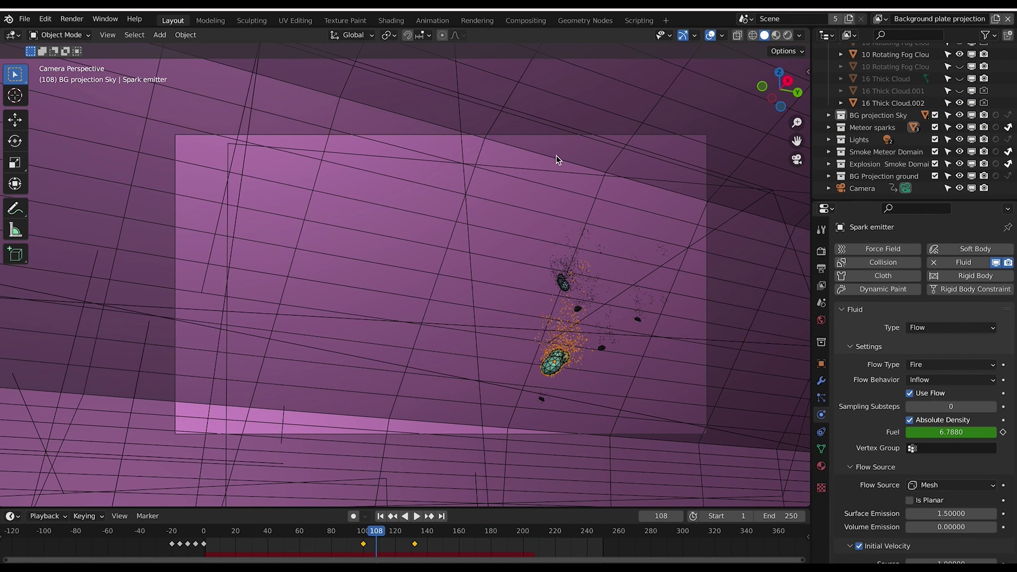
click(575, 134)
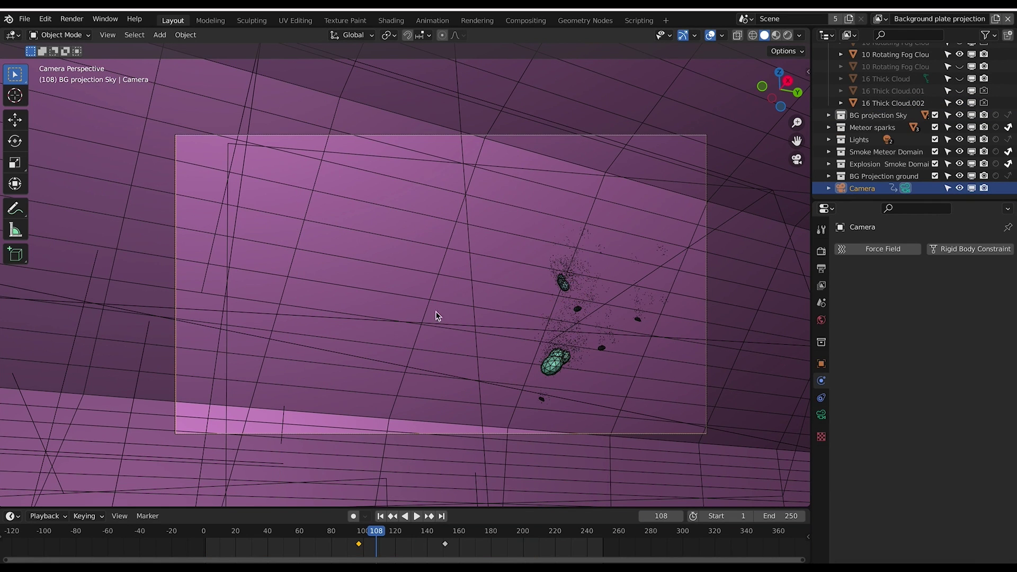
middle_drag(434, 314, 458, 144)
scroll(433, 328, down, 3)
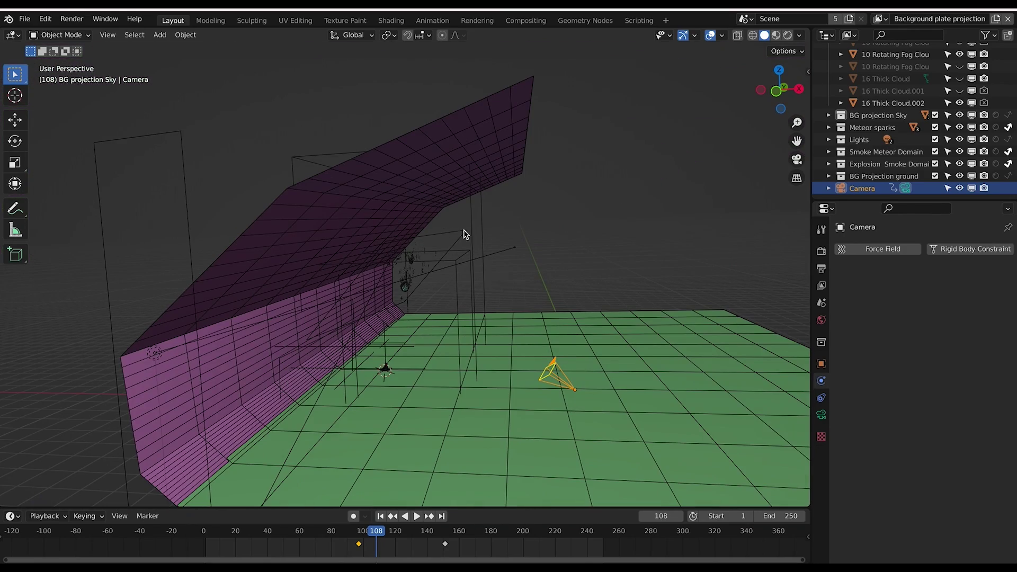
middle_drag(494, 236, 459, 445)
middle_drag(583, 360, 501, 317)
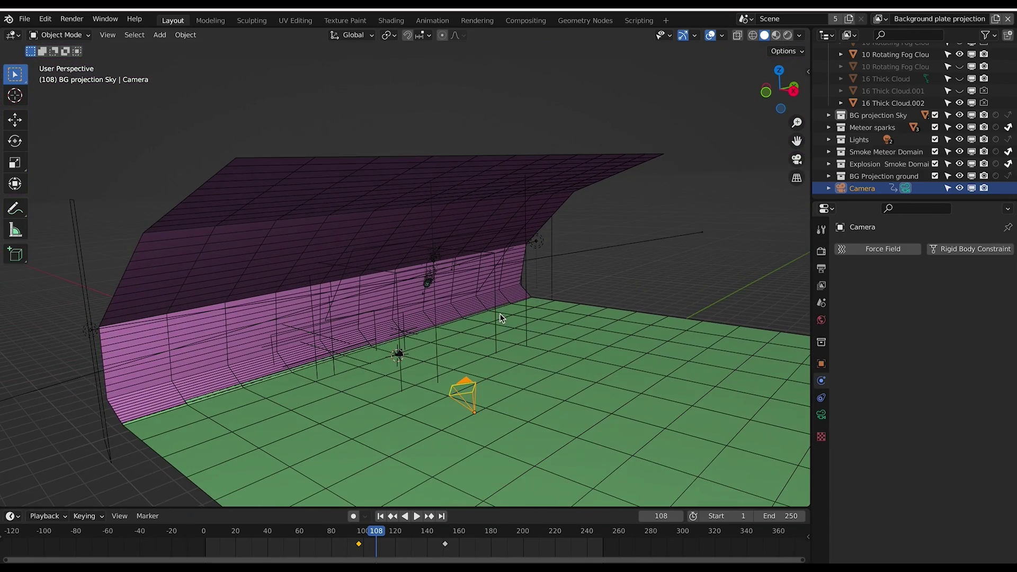
click(431, 283)
scroll(432, 282, up, 3)
middle_drag(433, 282, 502, 296)
scroll(449, 436, up, 2)
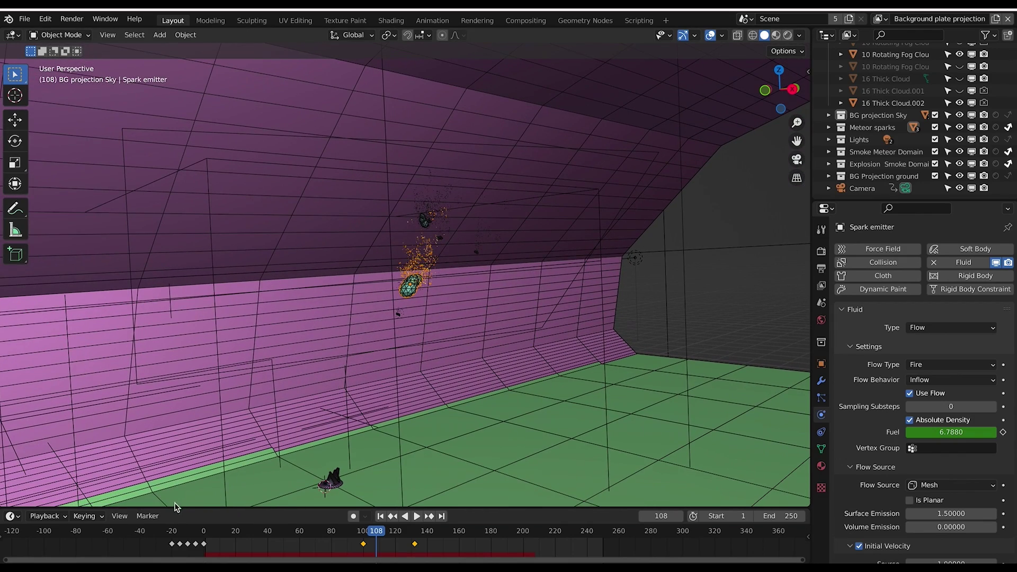
drag(325, 536, 454, 559)
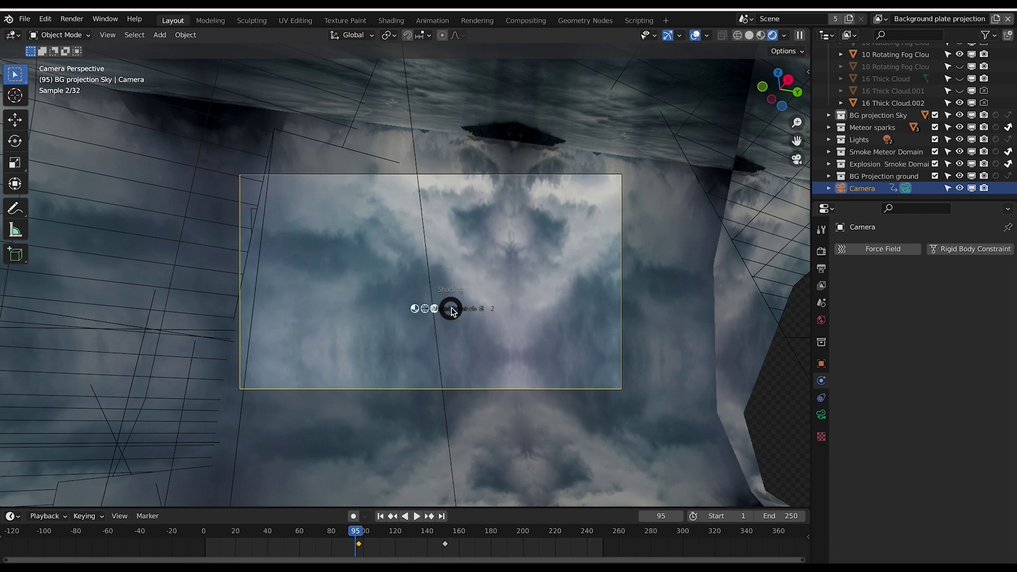
Return to the camera view, go back to frame 1 and play the camera animation of the meteor shot
key(z)
click(505, 311)
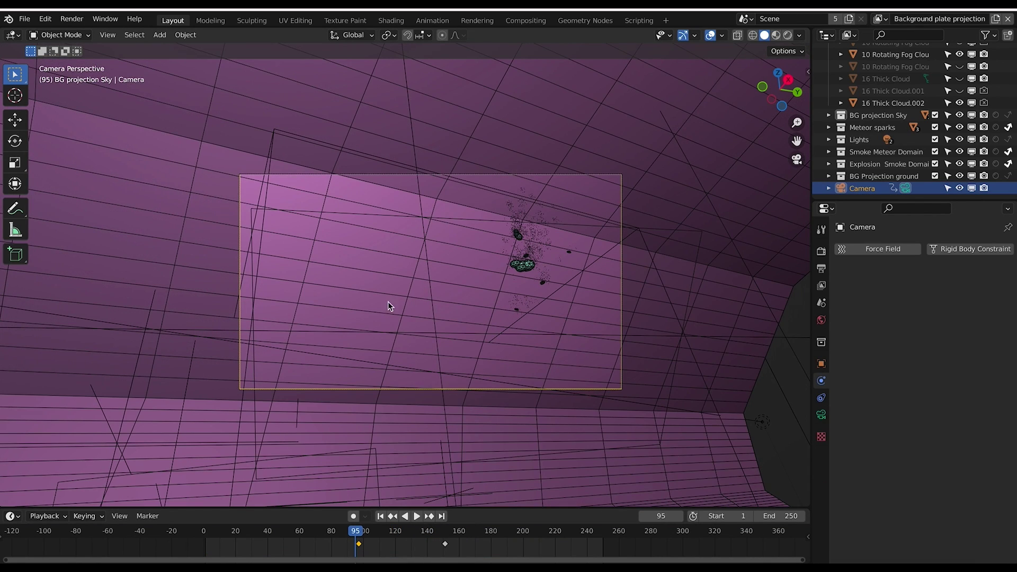
key(shift+Left)
scroll(363, 254, up, 6)
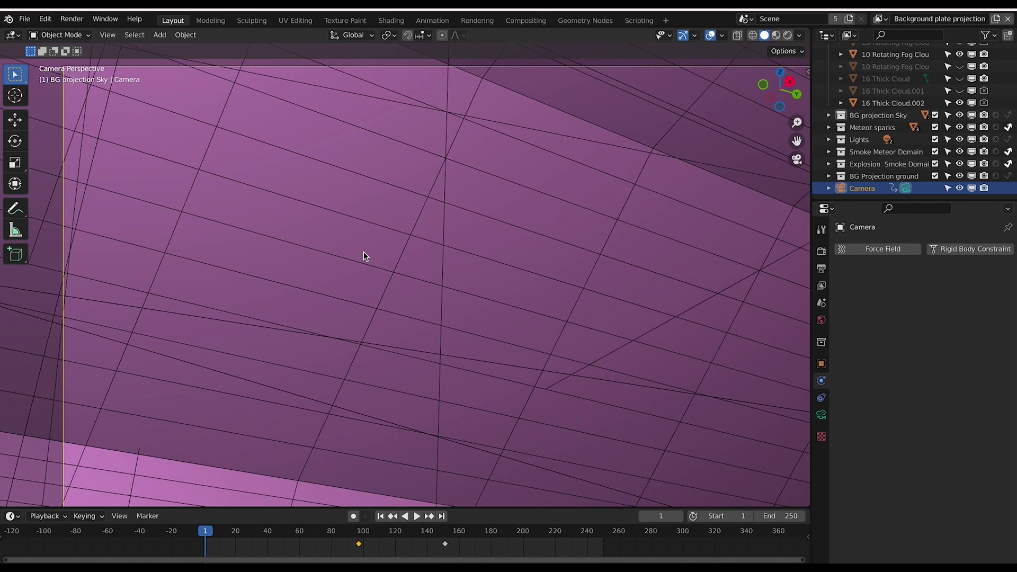
scroll(363, 254, down, 3)
shift+middle_drag(363, 252, 447, 433)
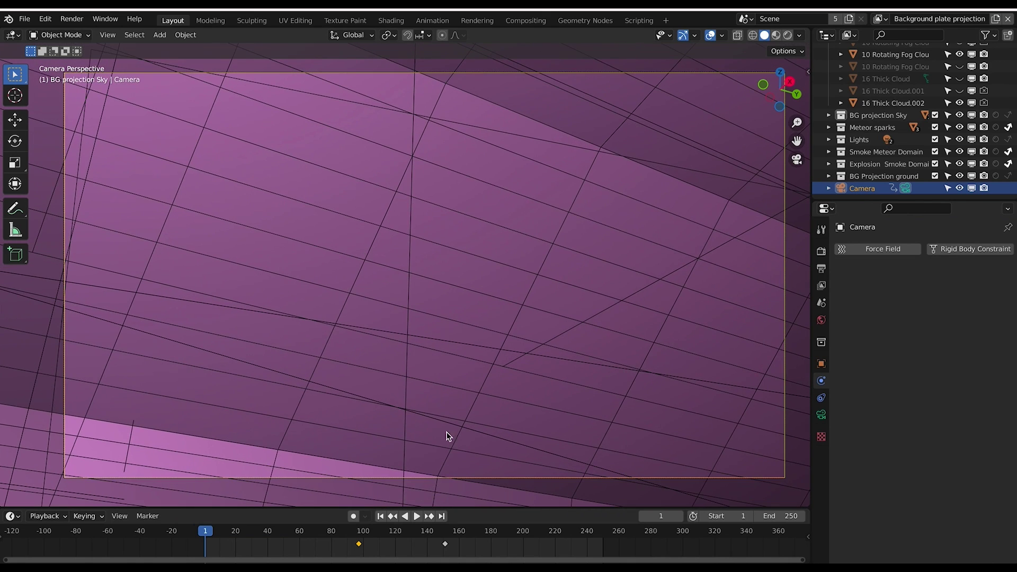
ctrl+middle_drag(363, 230, 371, 227)
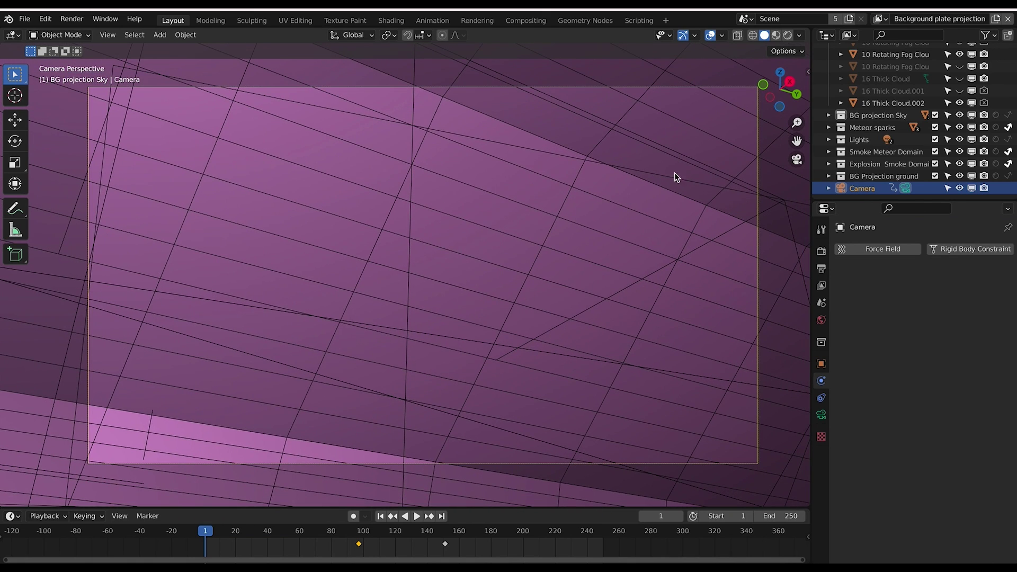
key(space)
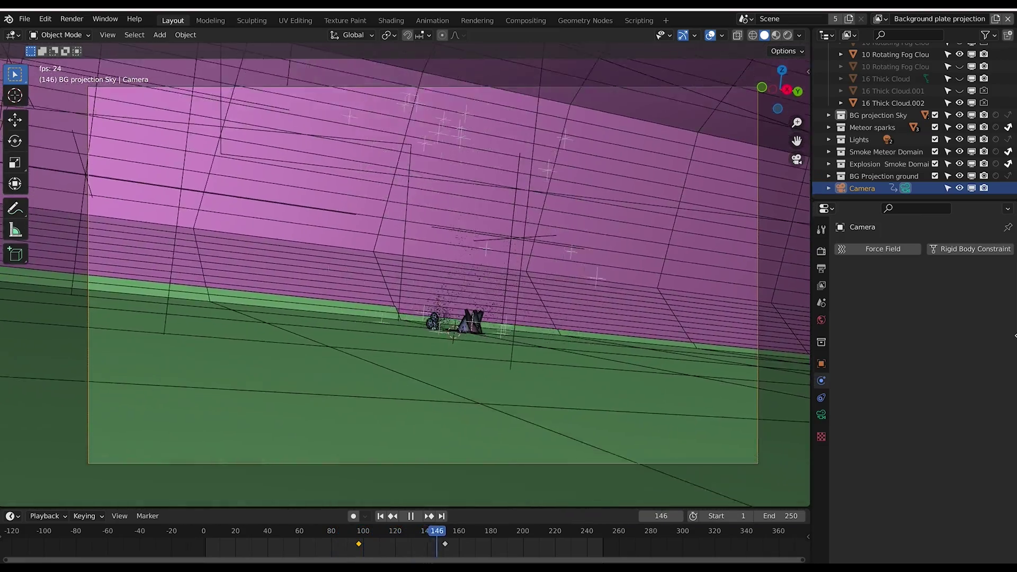
key(Down)
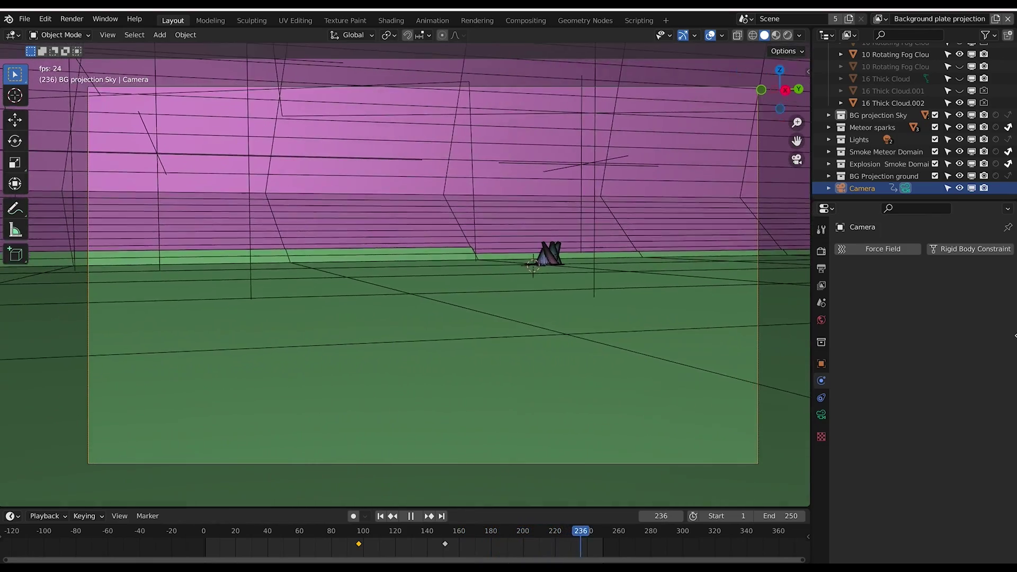
key(Up)
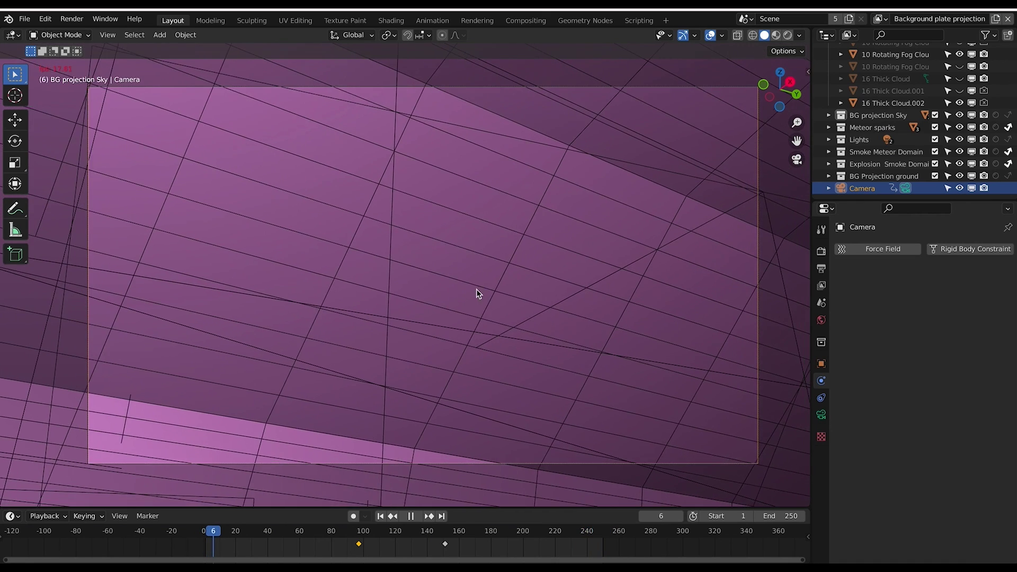
key(space)
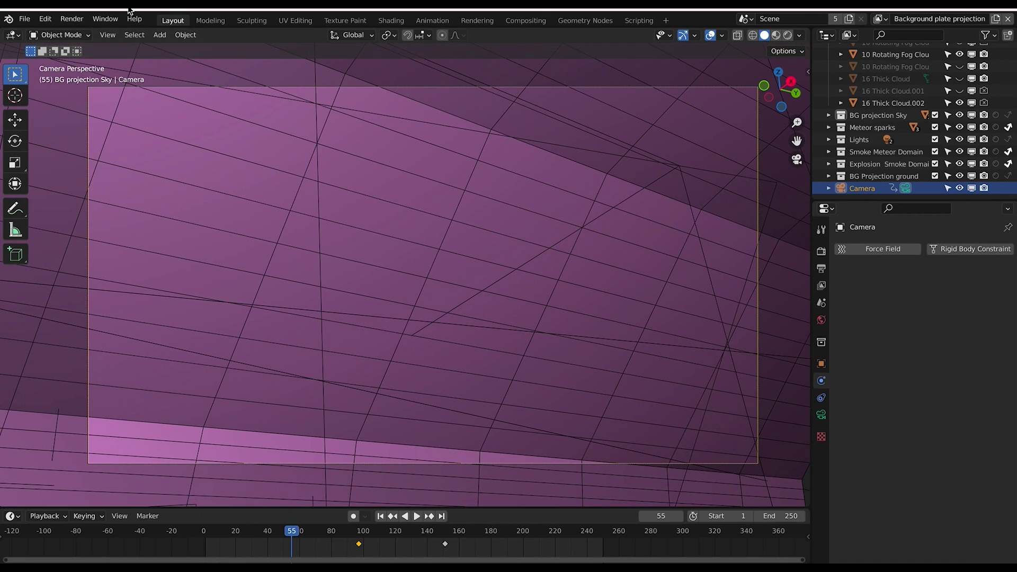
Create a new file from the General template
click(25, 22)
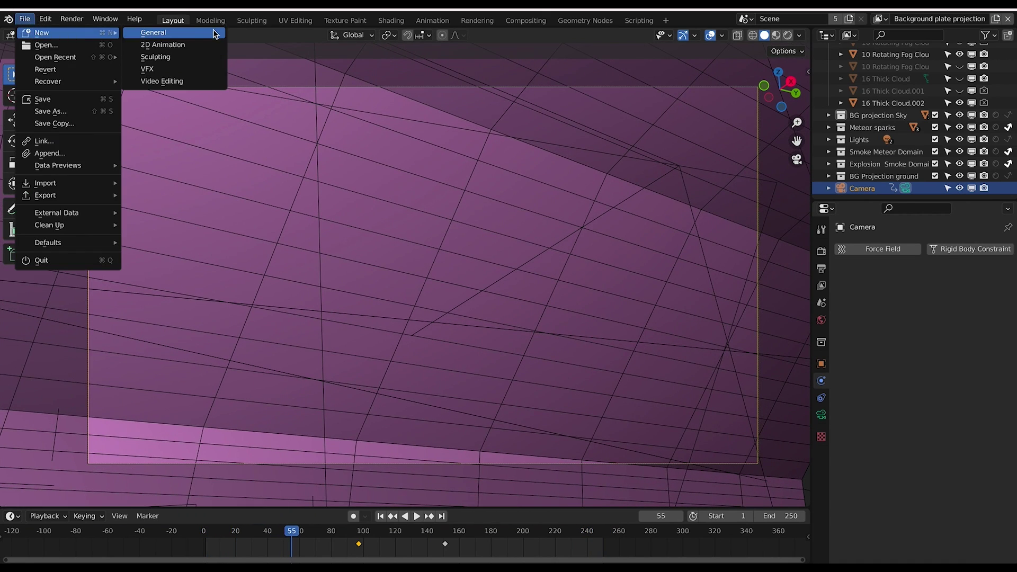
click(214, 34)
click(455, 315)
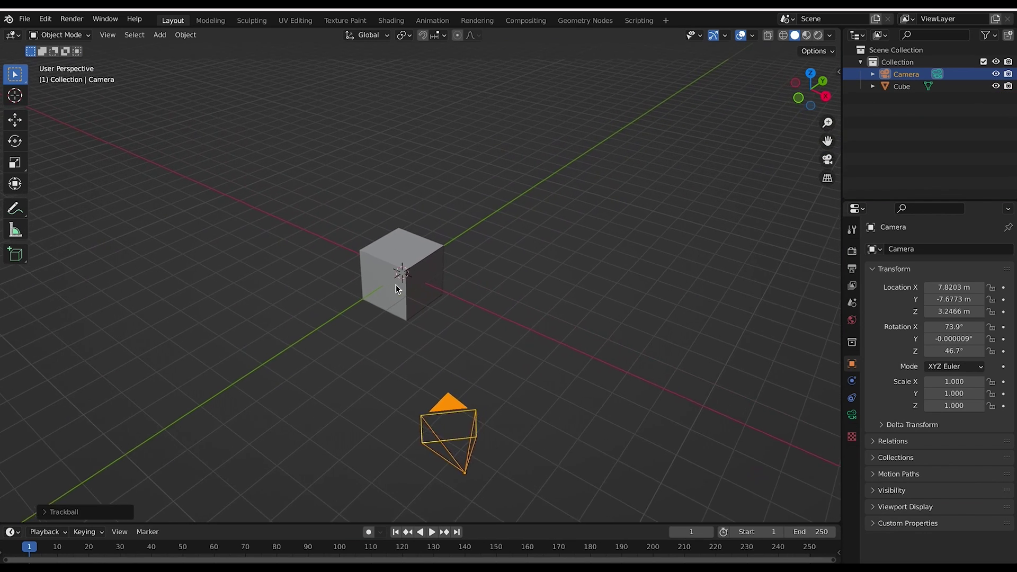
Move the camera to about X 8.70 m, Y -6.90 m, Z 3.33 m and look through it
shift+middle_drag(396, 285, 389, 274)
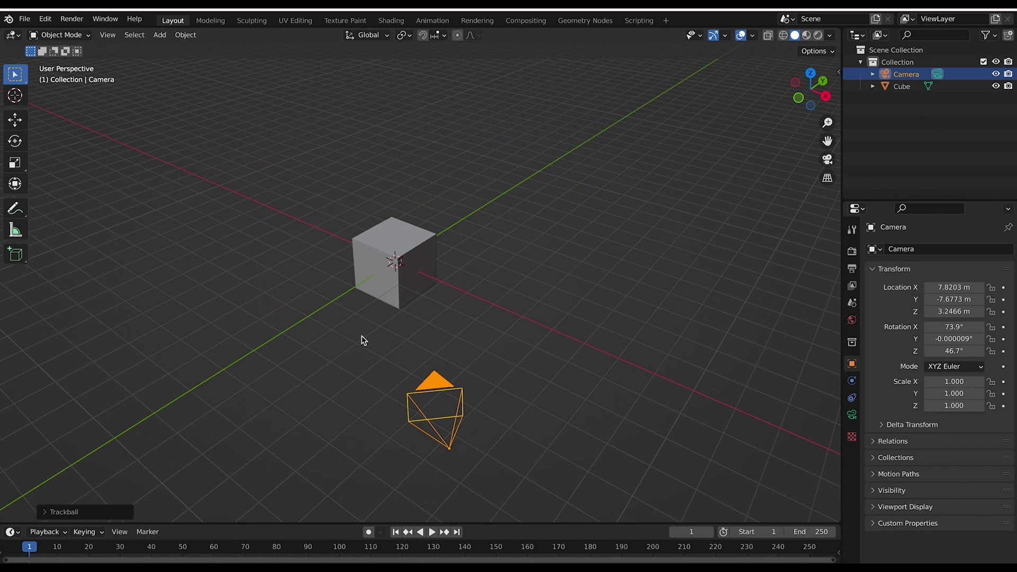
key(g)
click(459, 338)
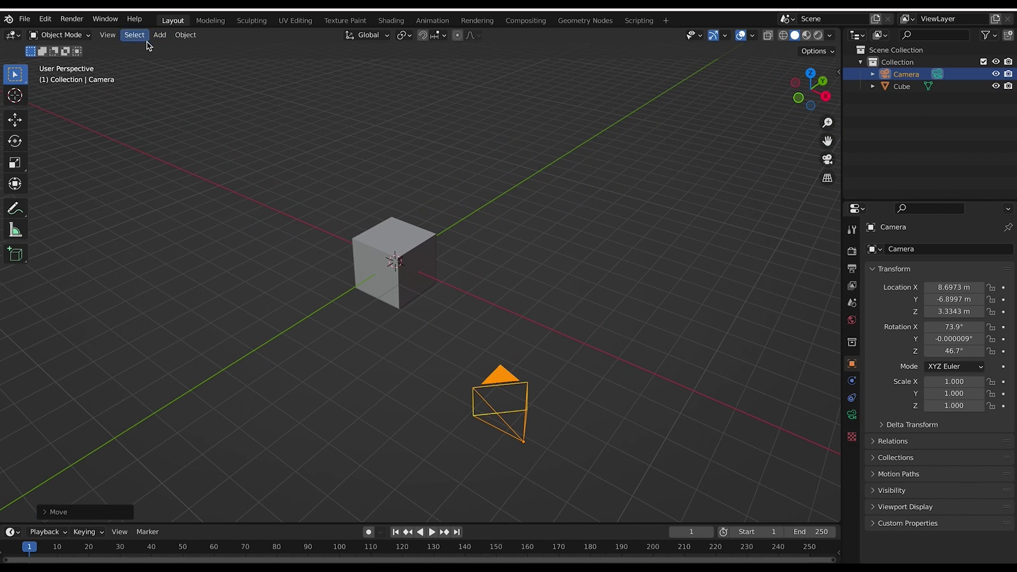
click(107, 35)
mouse_move(127, 175)
click(283, 173)
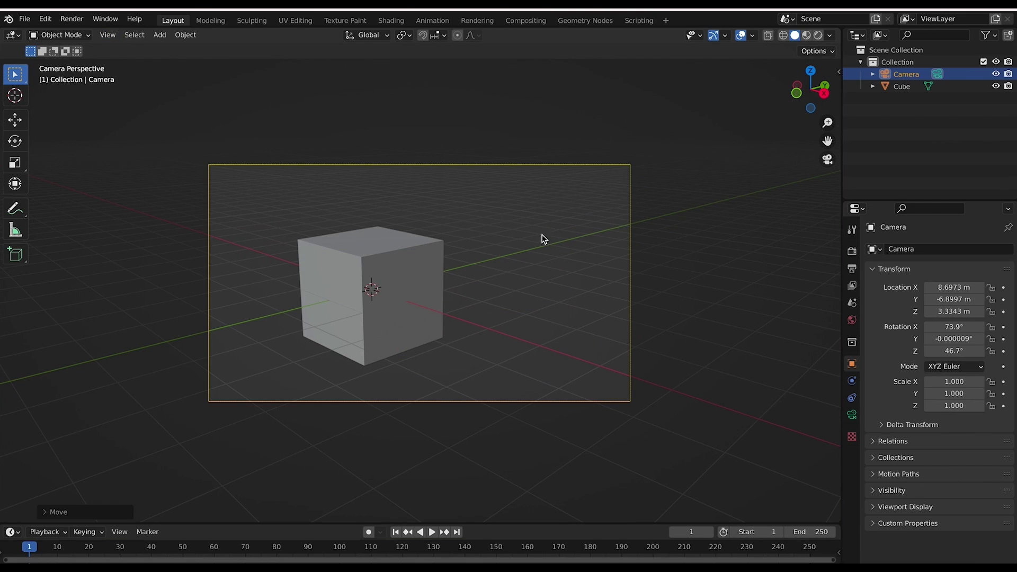
Rotate the camera around Z to about 51.6° and insert a Location, Rotation & Scale keyframe at frame 1
key(r)
key(z)
click(621, 214)
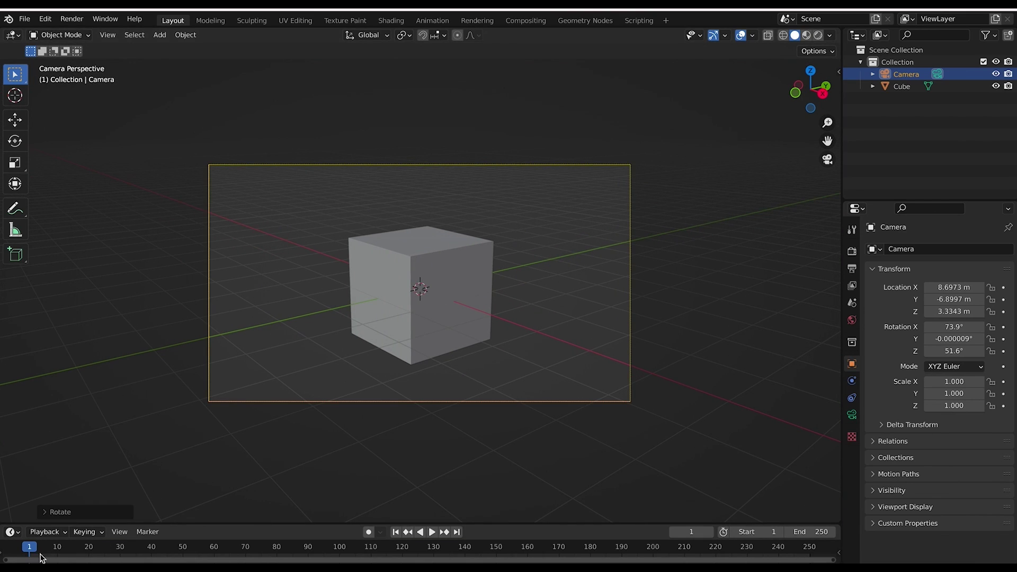
key(i)
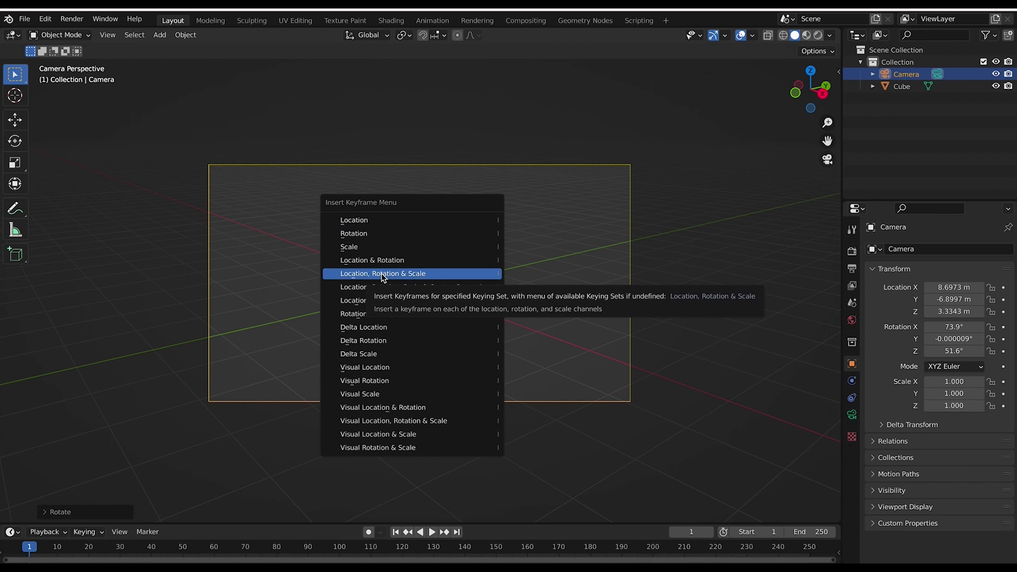
click(393, 274)
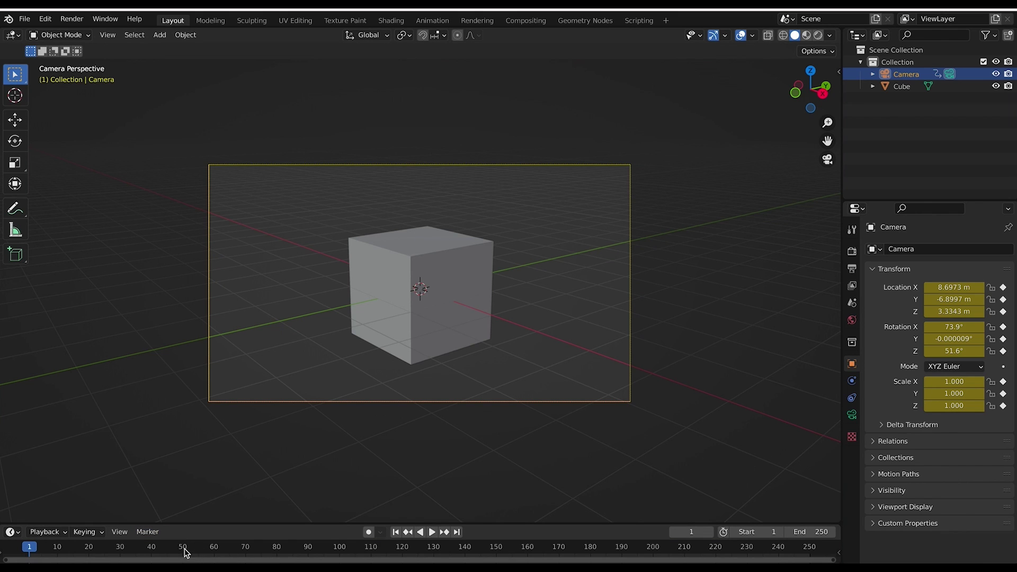
At frame 70, move the camera along the X axis to about 1.56 m
drag(274, 555, 248, 552)
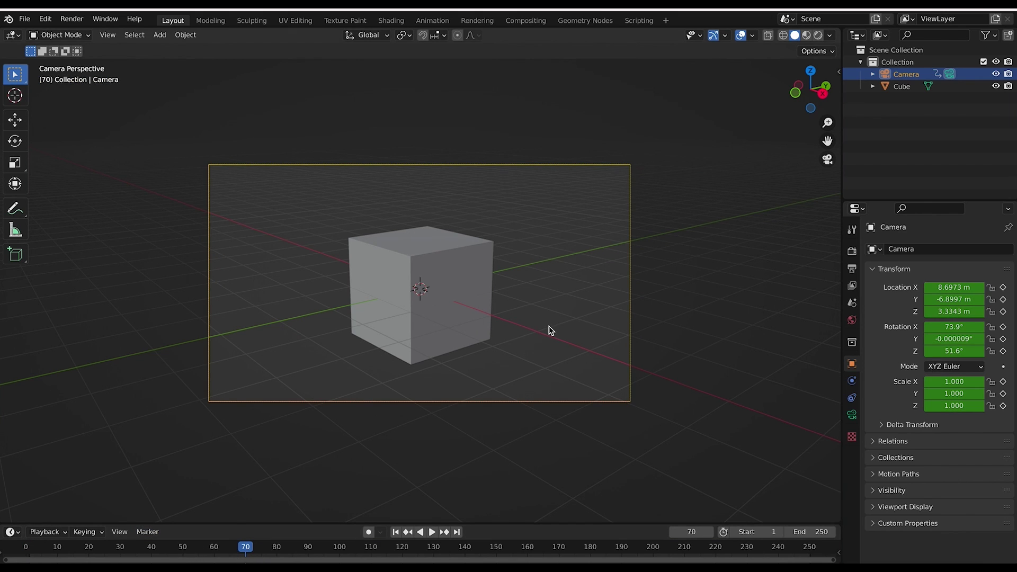
key(g)
key(x)
click(306, 296)
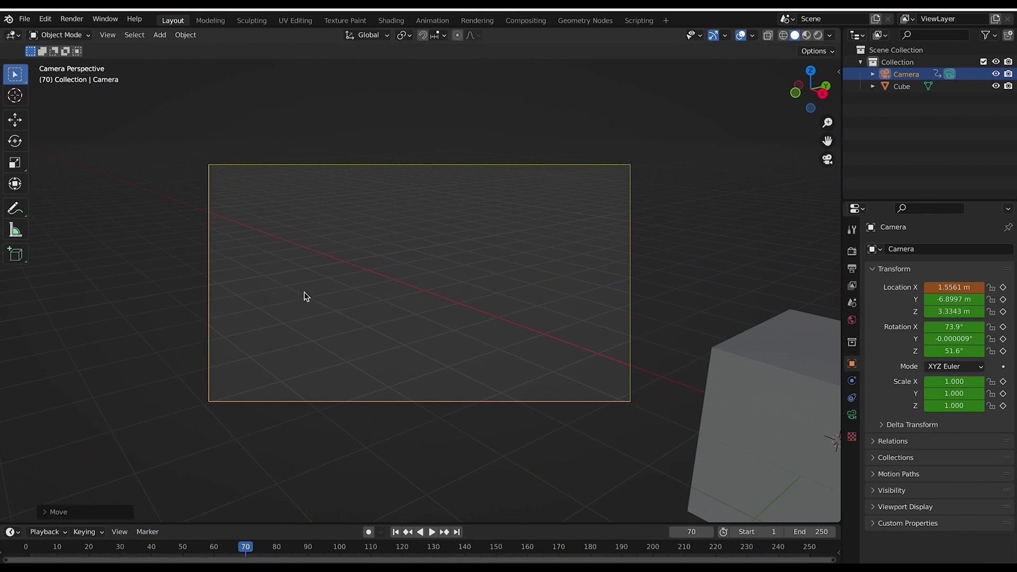
Move the camera to about X 0.62 m, Y -9.61 m, Z 3.02 m and rotate it around Z to about 3.9°
key(g)
key(y)
click(228, 434)
key(z)
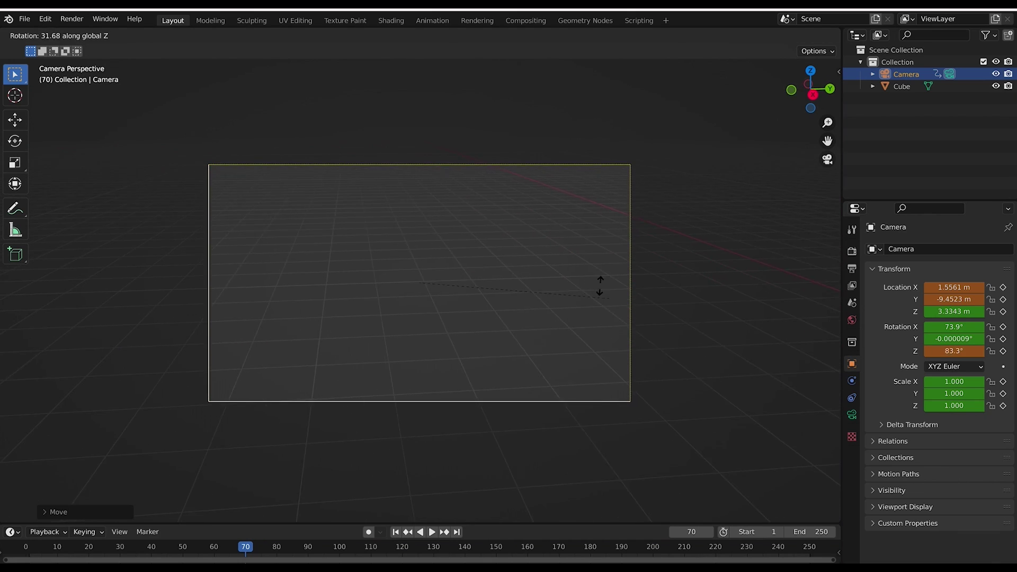
click(497, 269)
key(g)
click(401, 309)
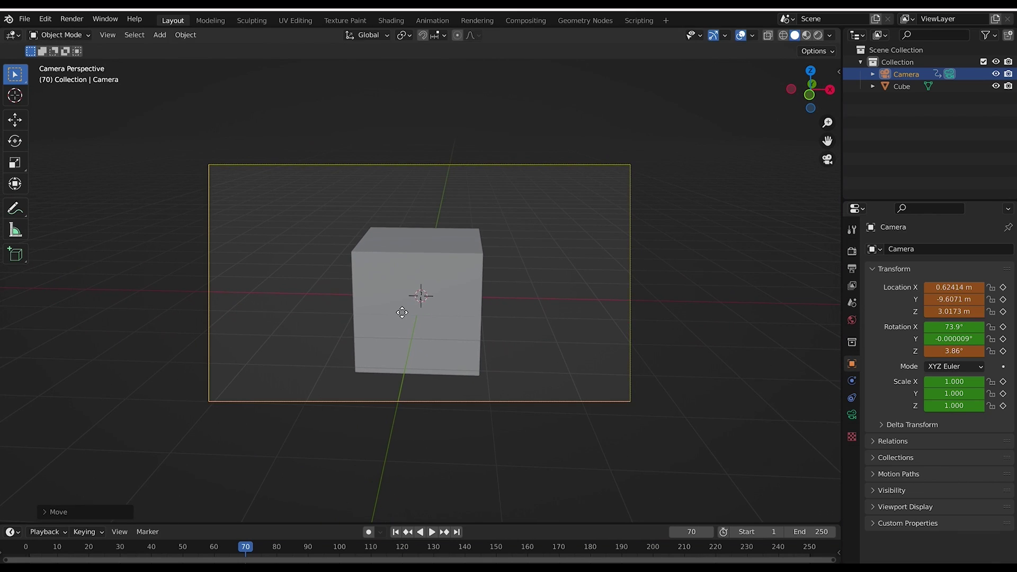
Reposition the camera to about X -6.54, Y -11.21, Z 3.73 m with Z rotation -31.1° and insert a Location, Rotation & Scale keyframe
key(g)
key(z)
click(204, 367)
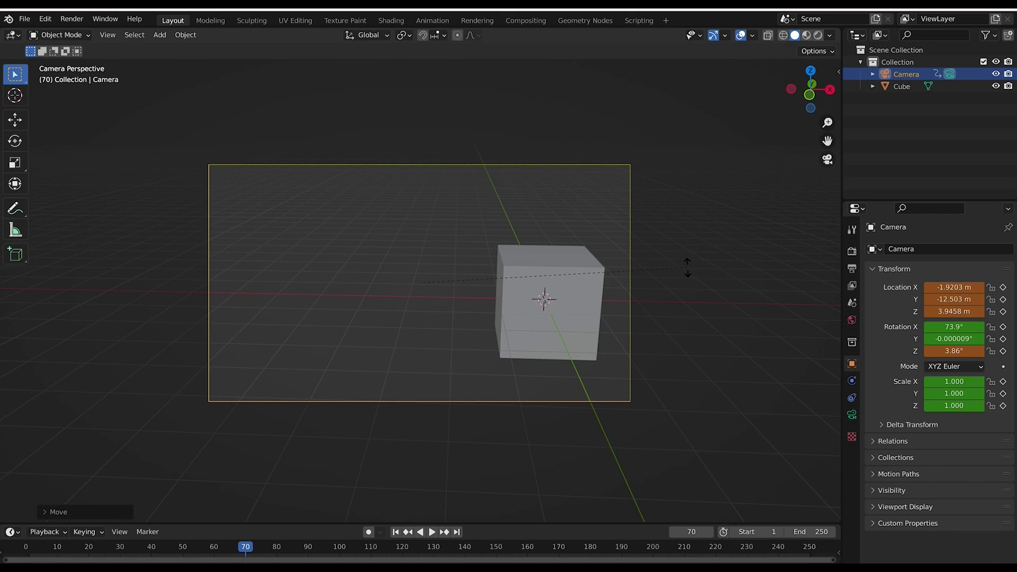
key(r)
key(z)
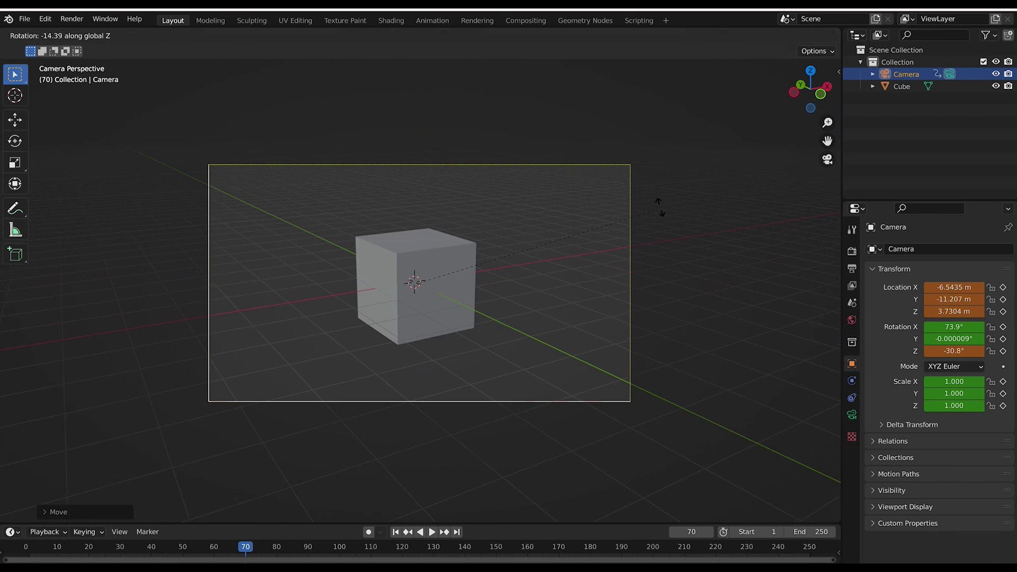
click(661, 211)
key(i)
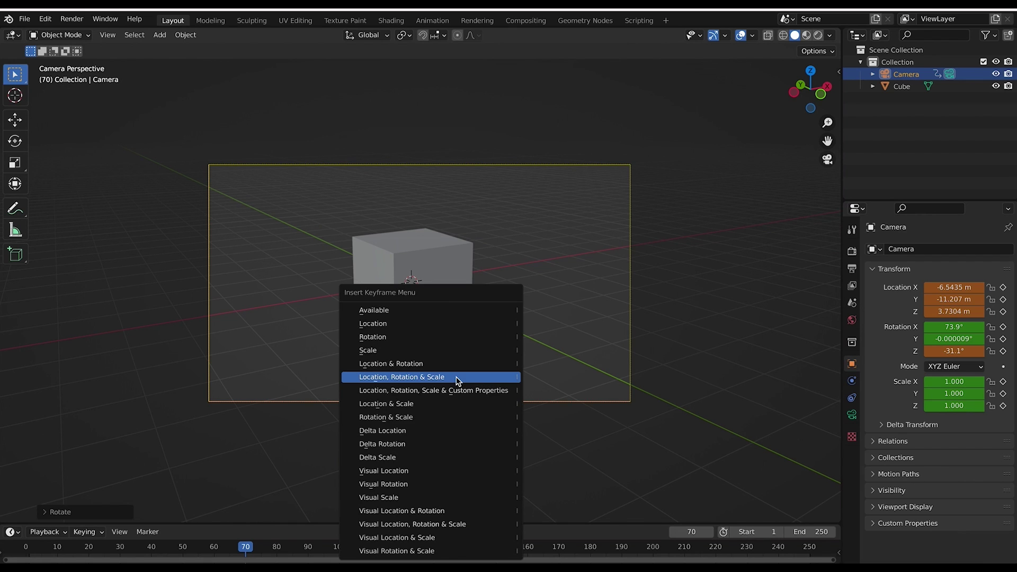
click(448, 379)
At frame 40, pull the camera back from the cube along its local Z axis and insert a Location, Rotation & Scale keyframe
drag(69, 551, 154, 558)
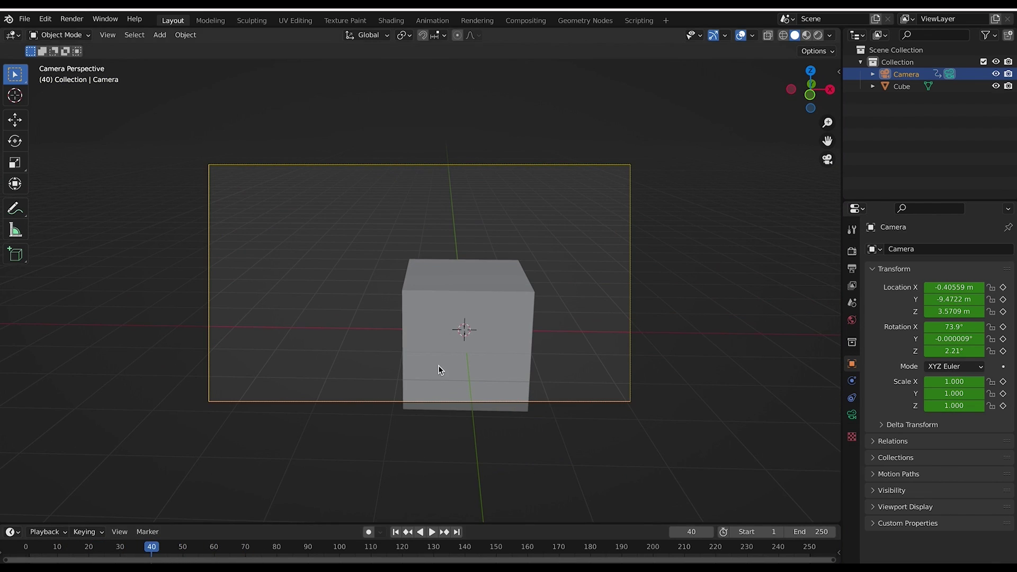
key(g)
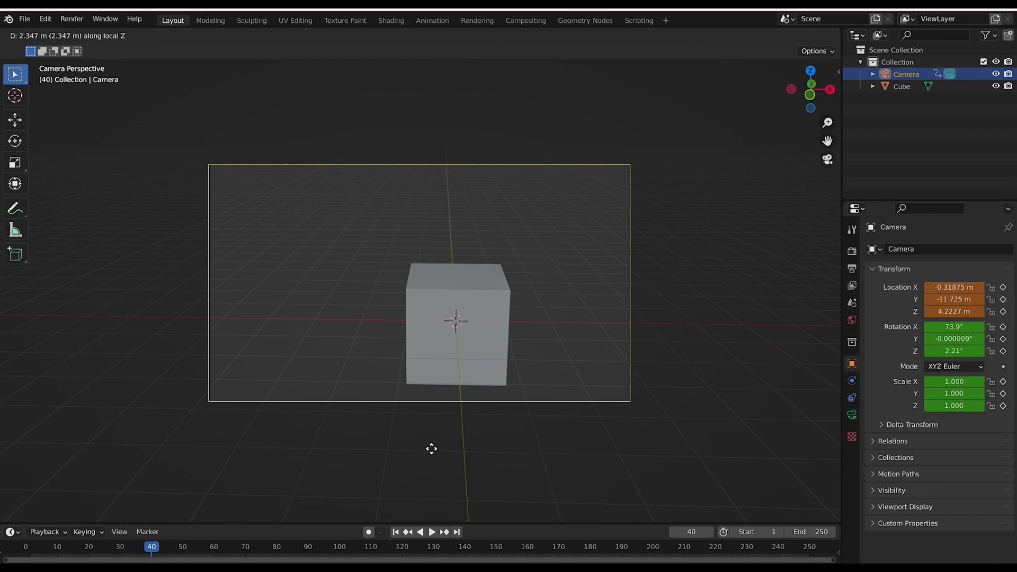
click(432, 449)
key(i)
click(479, 278)
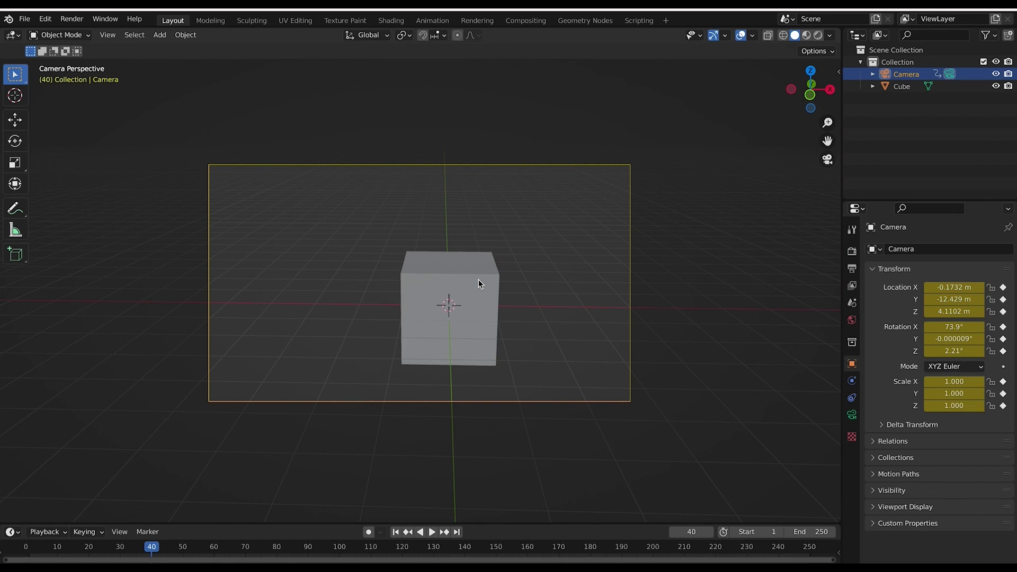
Play the camera animation from the first frame to check the keyframed move
click(395, 532)
key(space)
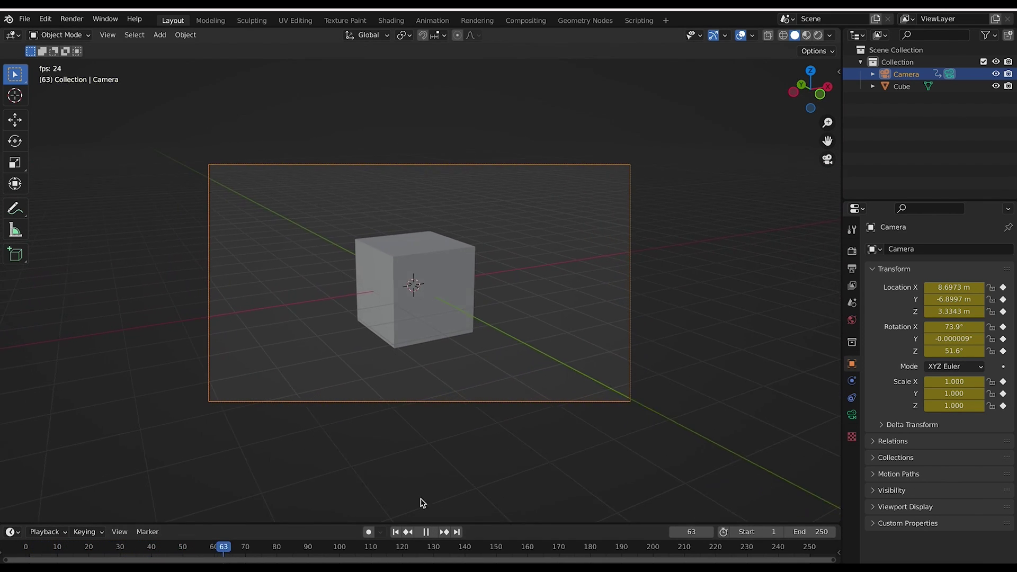
key(space)
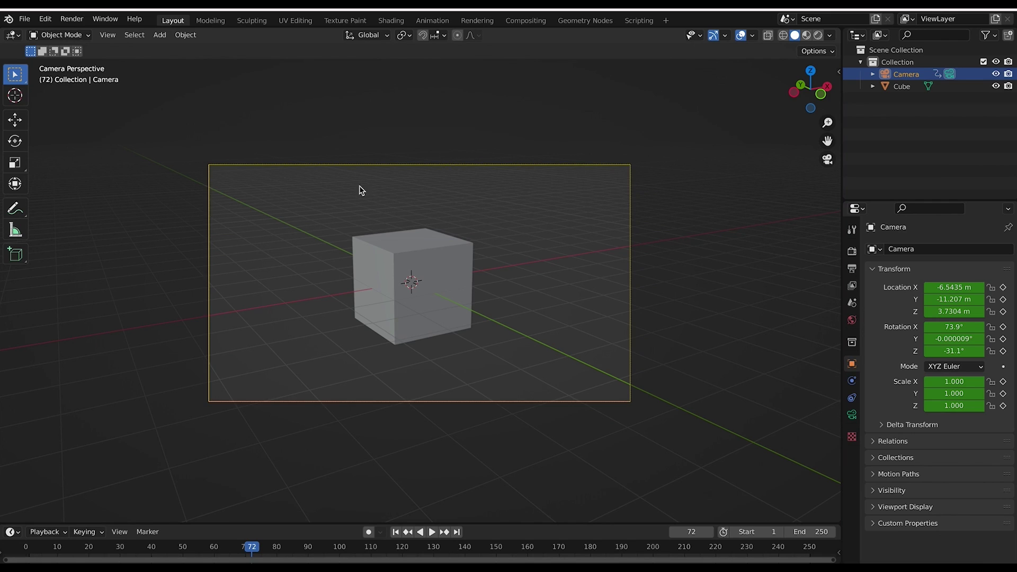
Switch the viewport to the Graph Editor, expand the camera's Object Transforms channels and select the X Euler Rotation curve
click(19, 35)
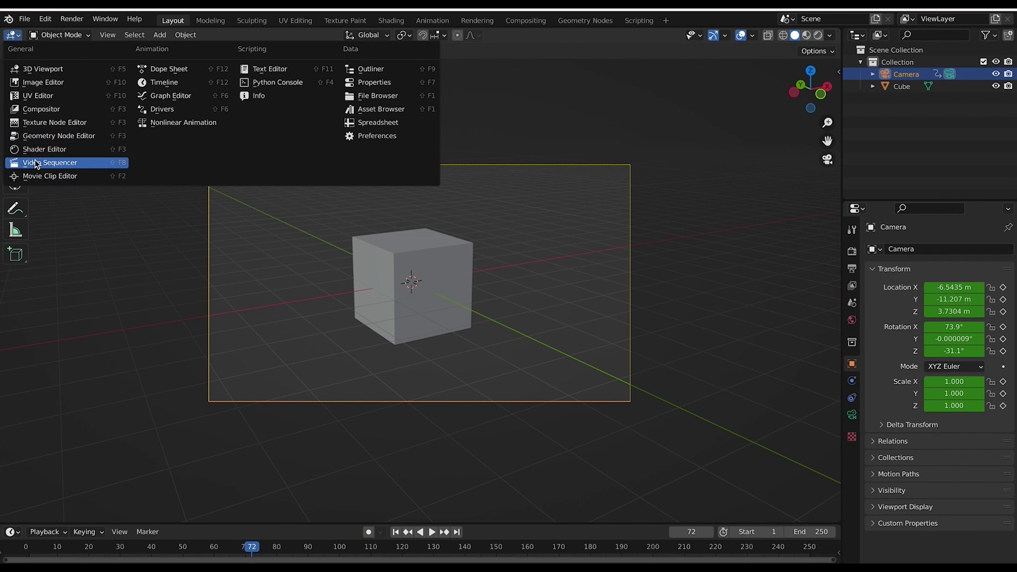
click(176, 96)
scroll(431, 198, down, 4)
middle_drag(434, 190, 431, 193)
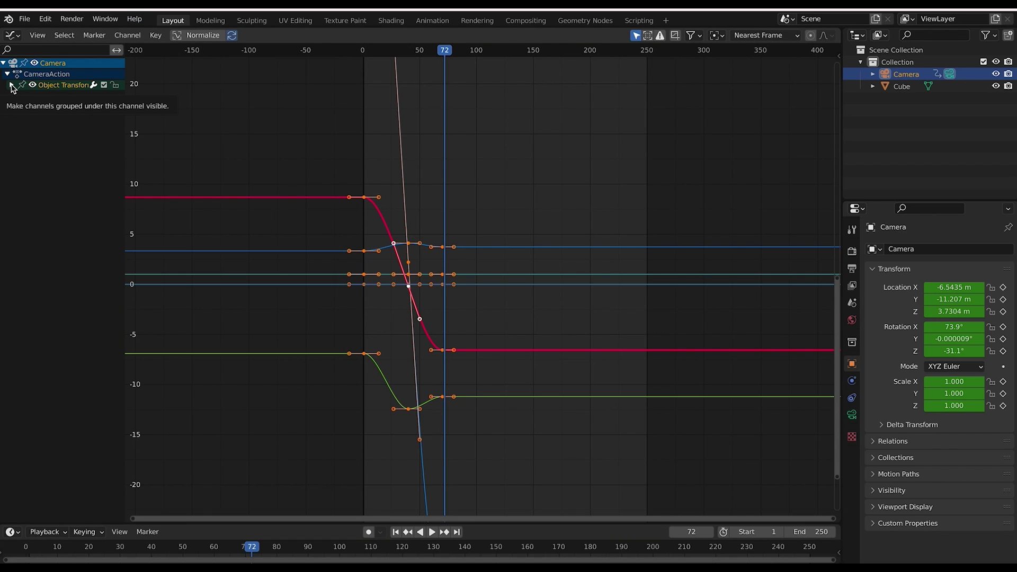
click(11, 85)
click(55, 133)
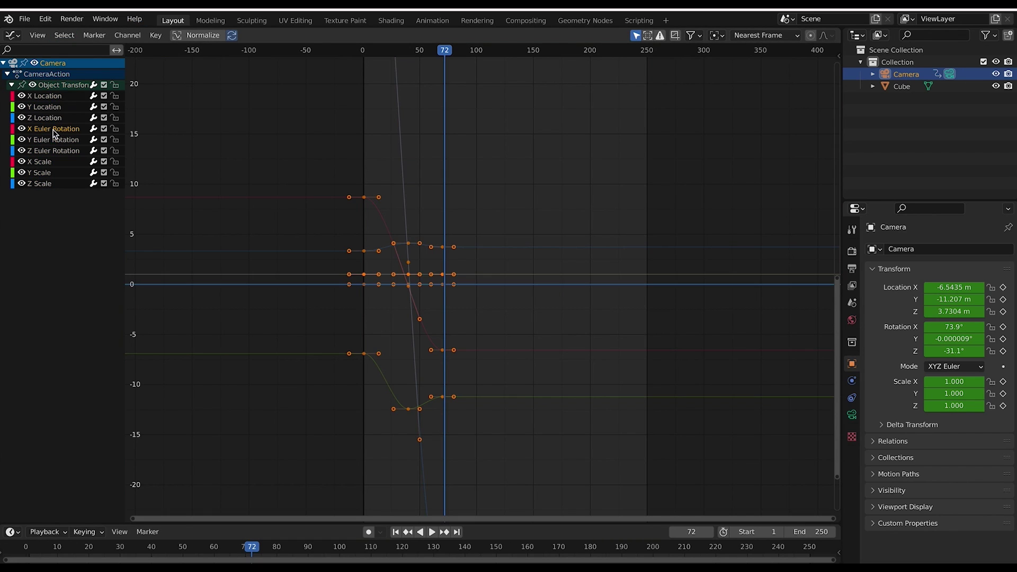
click(49, 140)
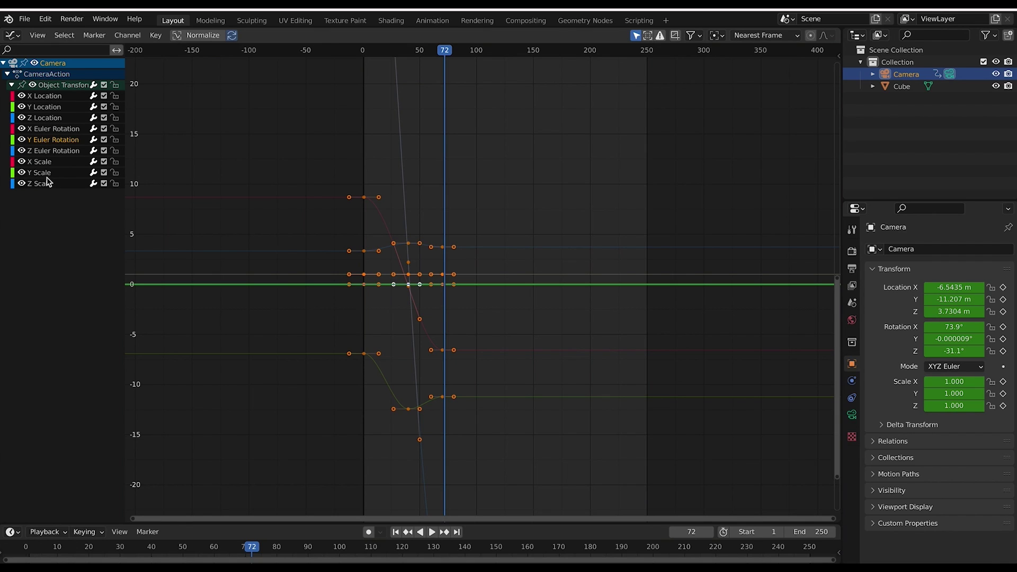
click(47, 130)
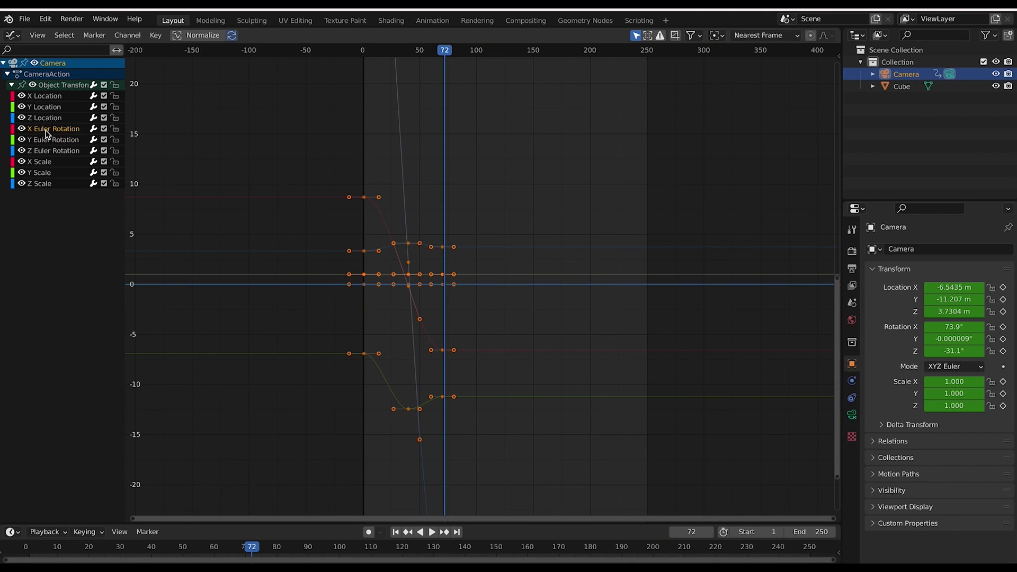
In the 3D viewport, try tilting the camera to an X rotation of about 68.5° and undo the change
click(12, 35)
click(47, 69)
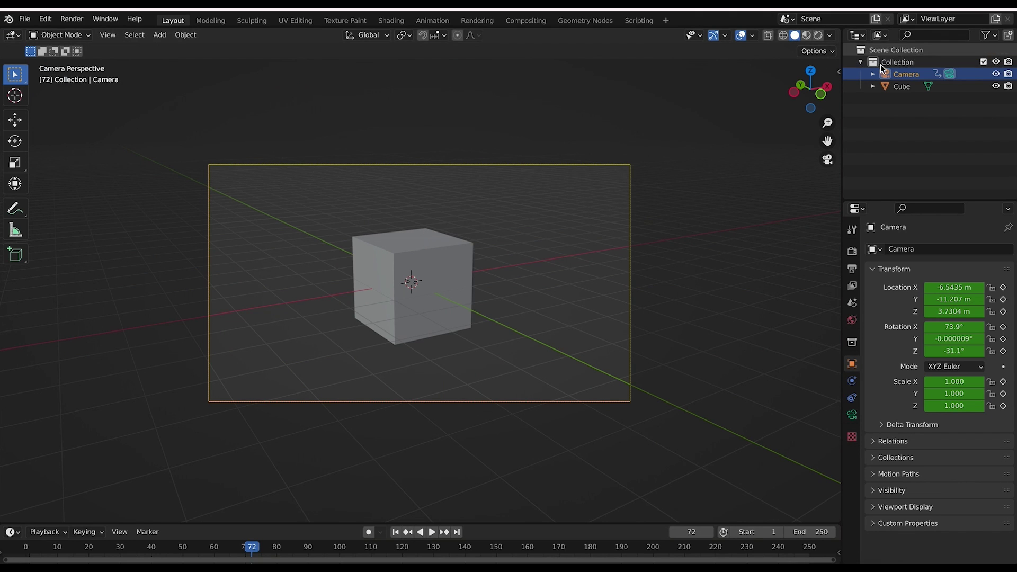
click(839, 71)
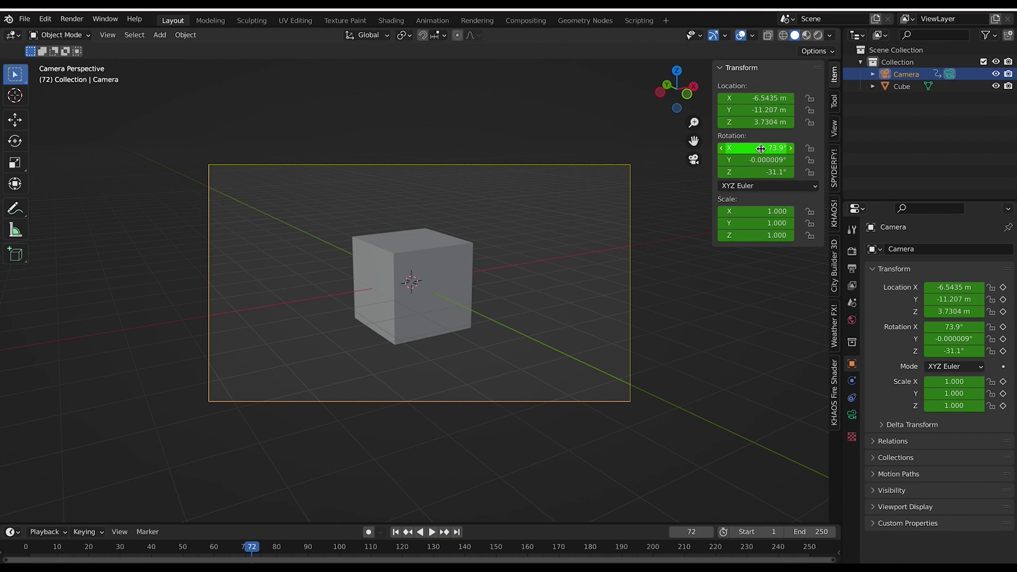
mouse_move(760, 149)
mouse_down()
mouse_move(745, 148)
mouse_move(781, 149)
mouse_move(728, 149)
mouse_move(775, 148)
mouse_move(747, 149)
mouse_up()
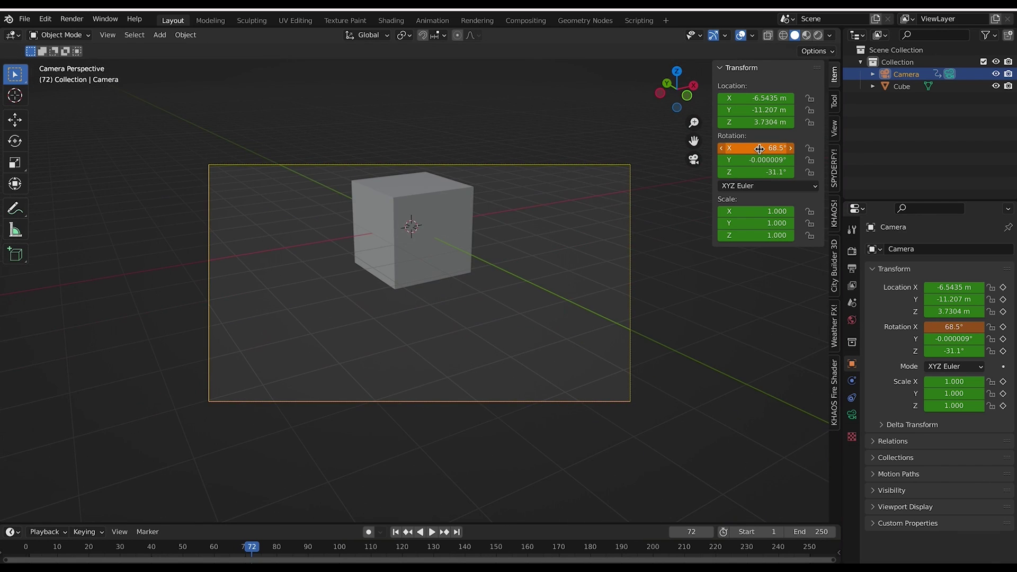
key(ctrl+z)
In the Graph Editor, add a Noise F-Curve modifier to the camera's X Euler Rotation channel
click(13, 35)
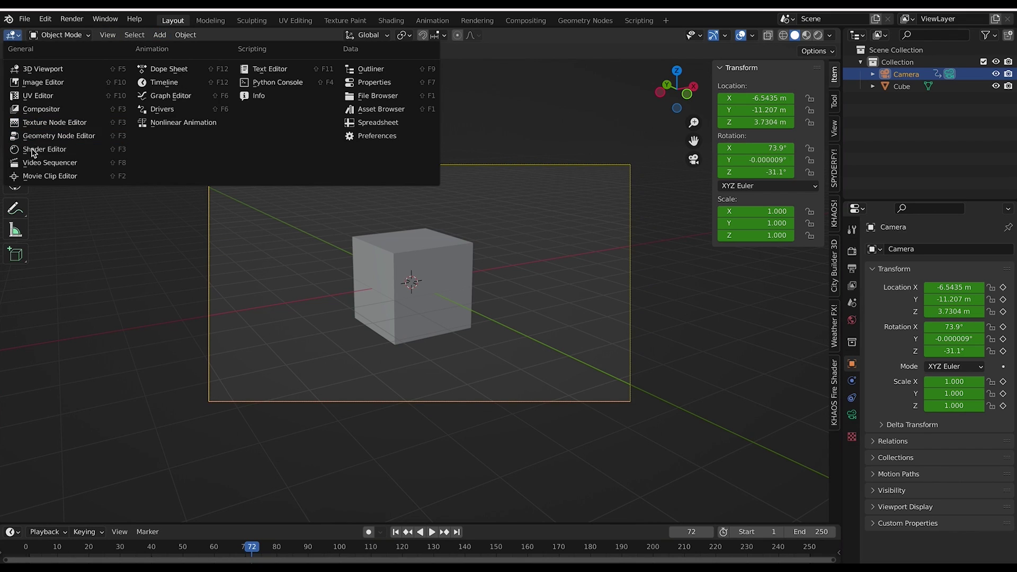
click(170, 97)
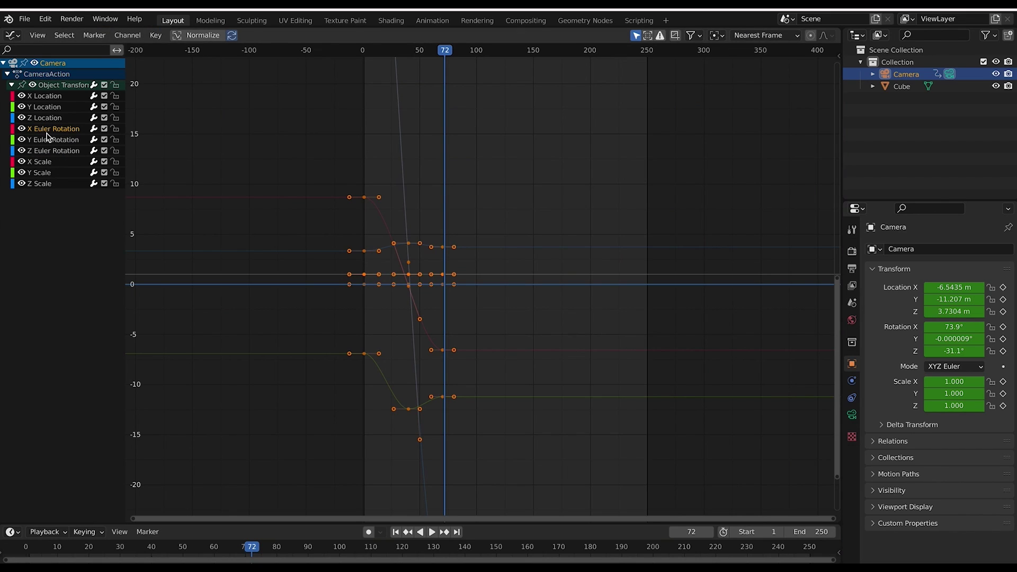
click(156, 36)
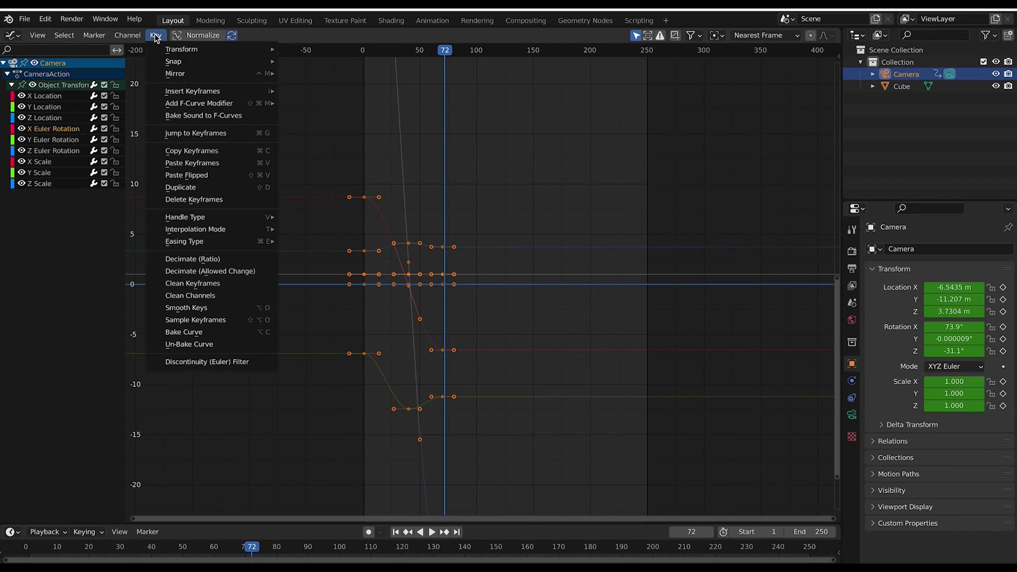
mouse_move(192, 109)
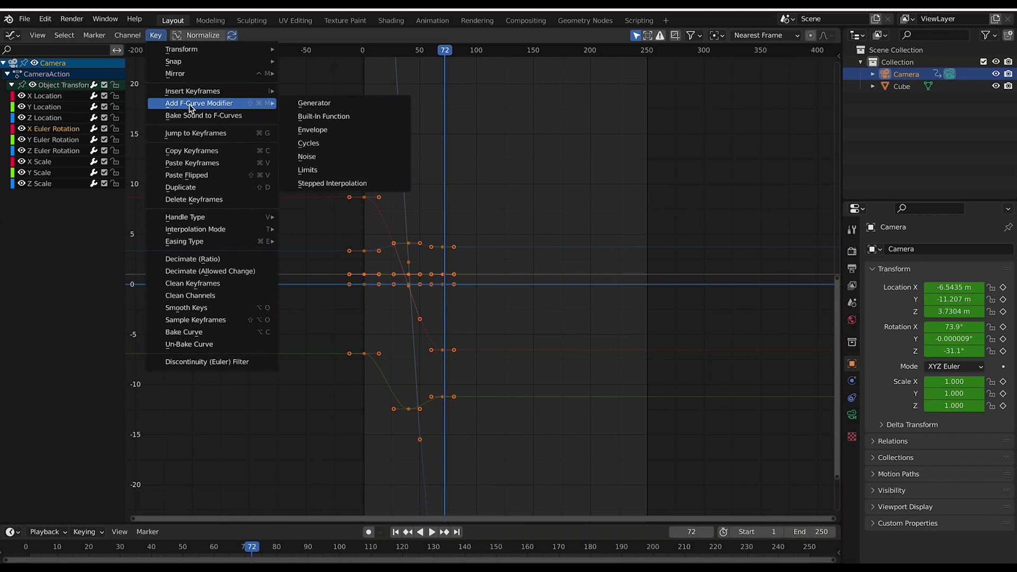
click(309, 157)
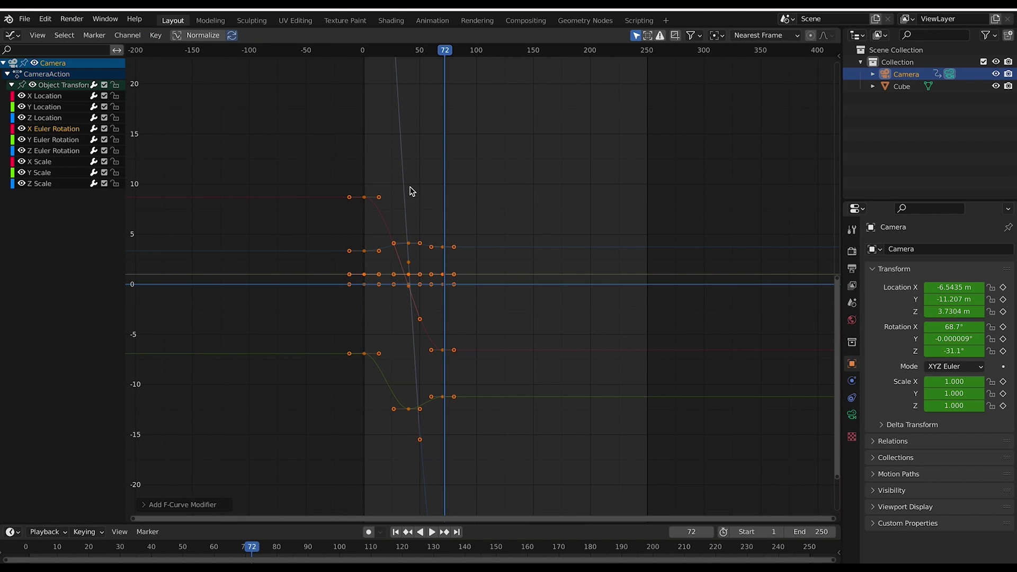
scroll(410, 189, down, 7)
mouse_move(410, 189)
middle_down()
mouse_move(385, 448)
mouse_move(408, 190)
middle_up()
middle_drag(379, 294, 461, 26)
middle_drag(449, 298, 428, 571)
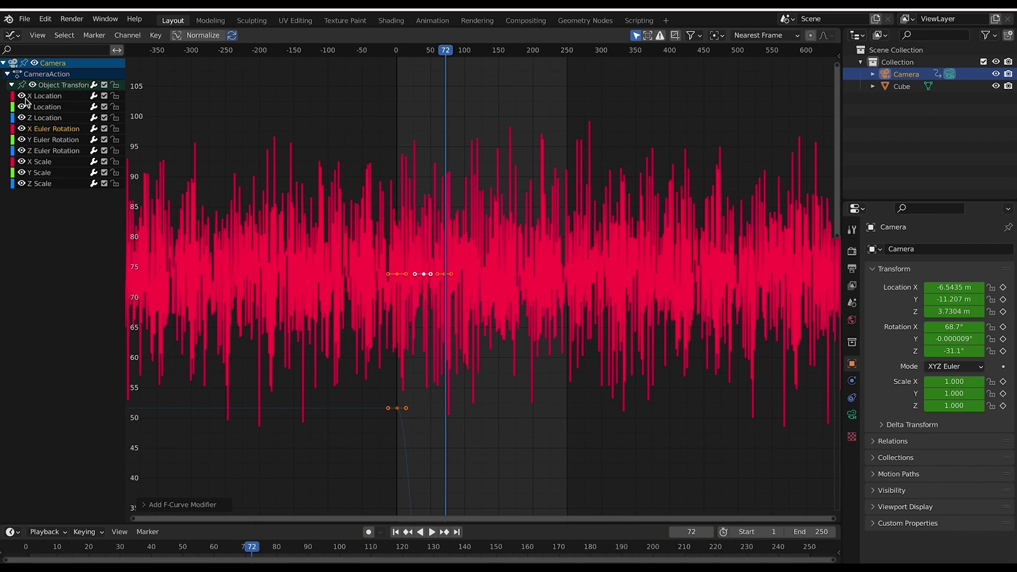
scroll(362, 252, up, 2)
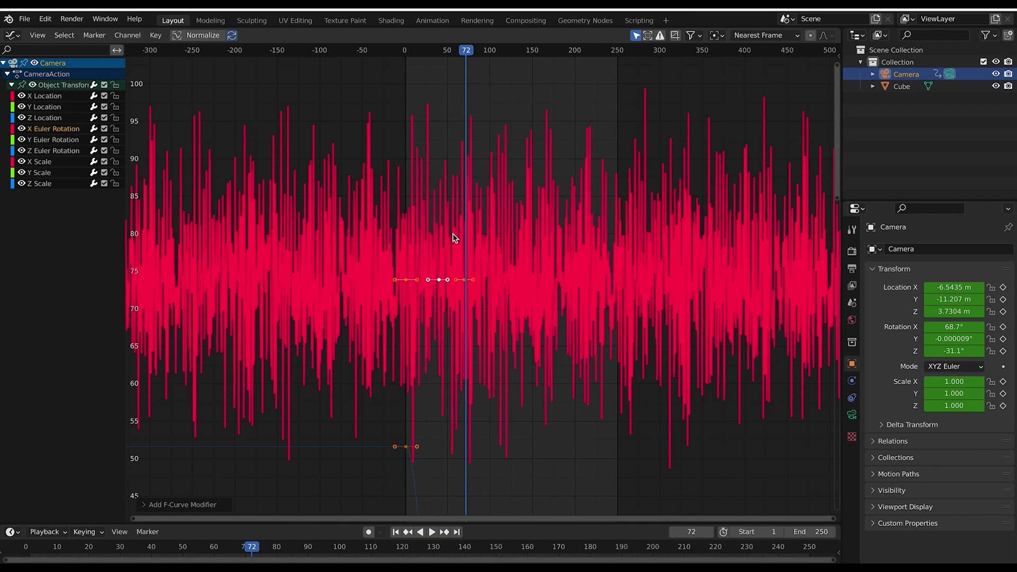
Check the noisy camera motion in the 3D viewport up to frame 117 and return to the Graph Editor
click(12, 35)
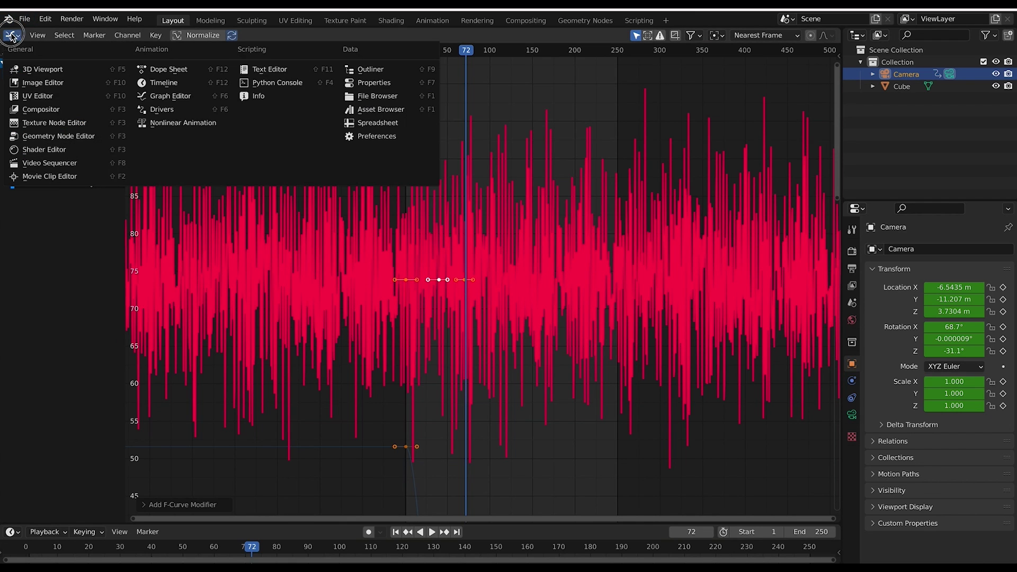
click(38, 70)
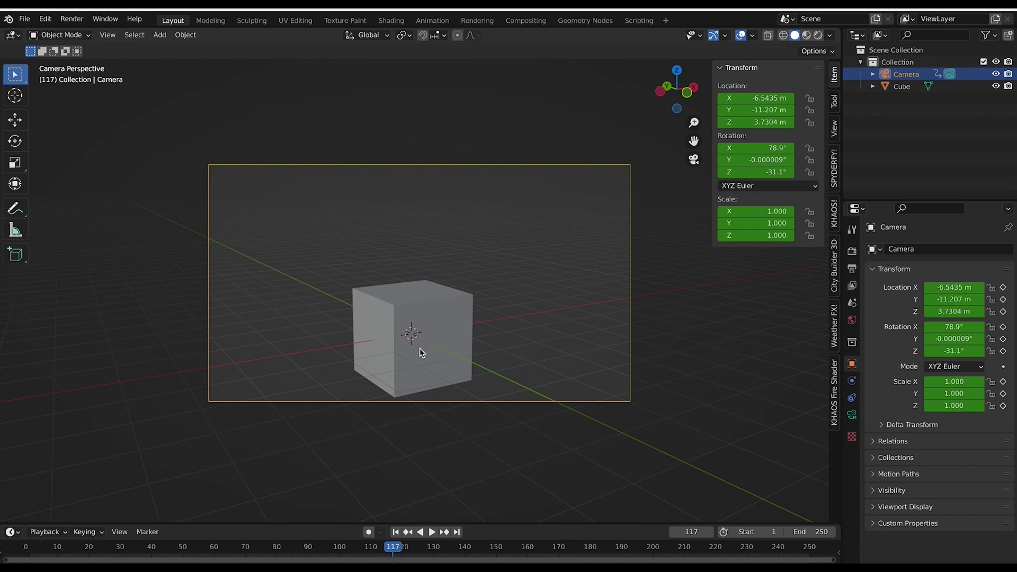
click(12, 36)
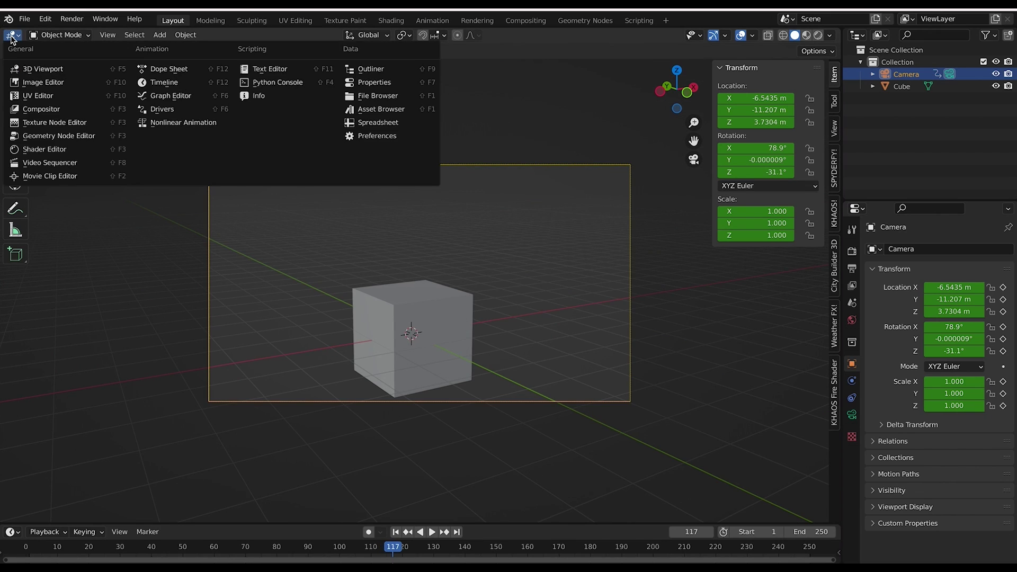
click(169, 95)
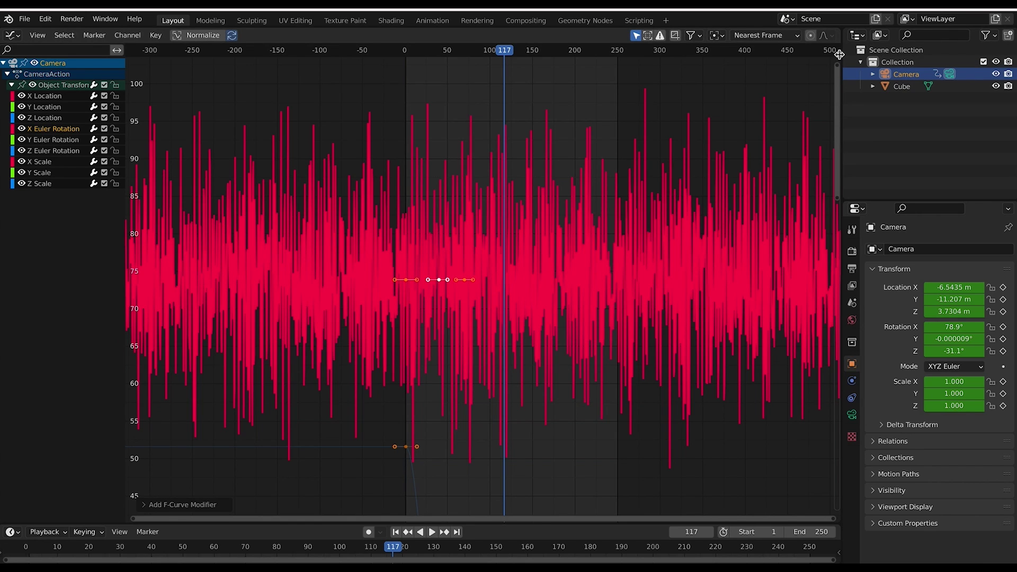
Display the Noise modifier's settings for the X Euler Rotation curve and widen their area
click(839, 54)
click(835, 109)
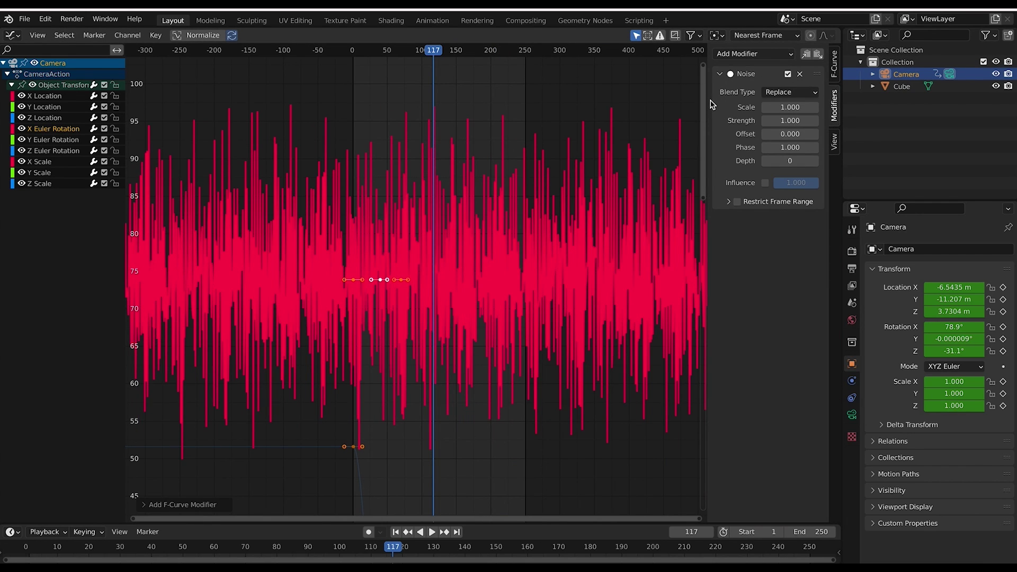
drag(707, 101, 697, 102)
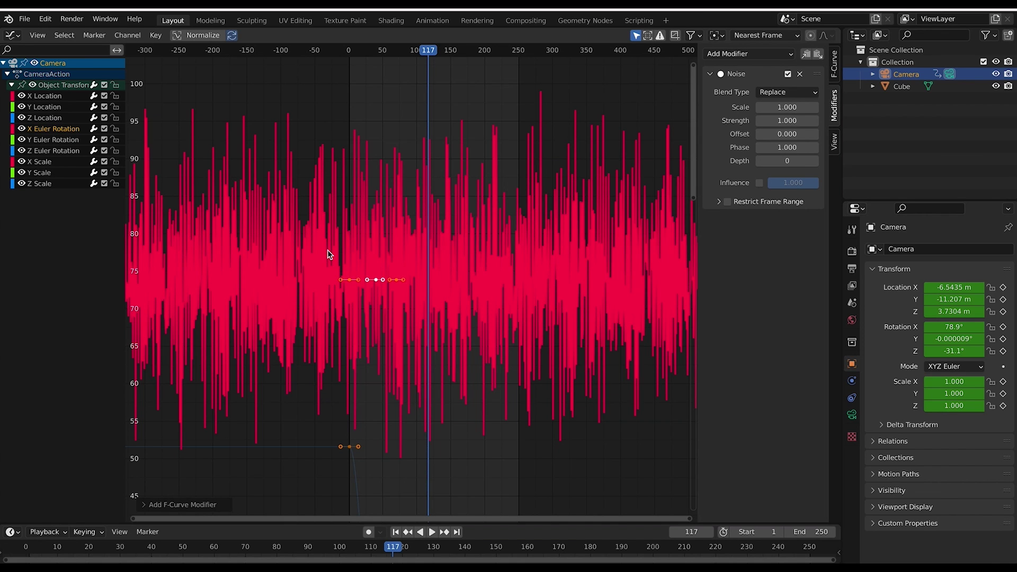
Set the Noise modifier's Scale to 64.2, Offset to 25.2 and Phase to 5
drag(787, 107, 1004, 106)
double_click(778, 107)
text(64)
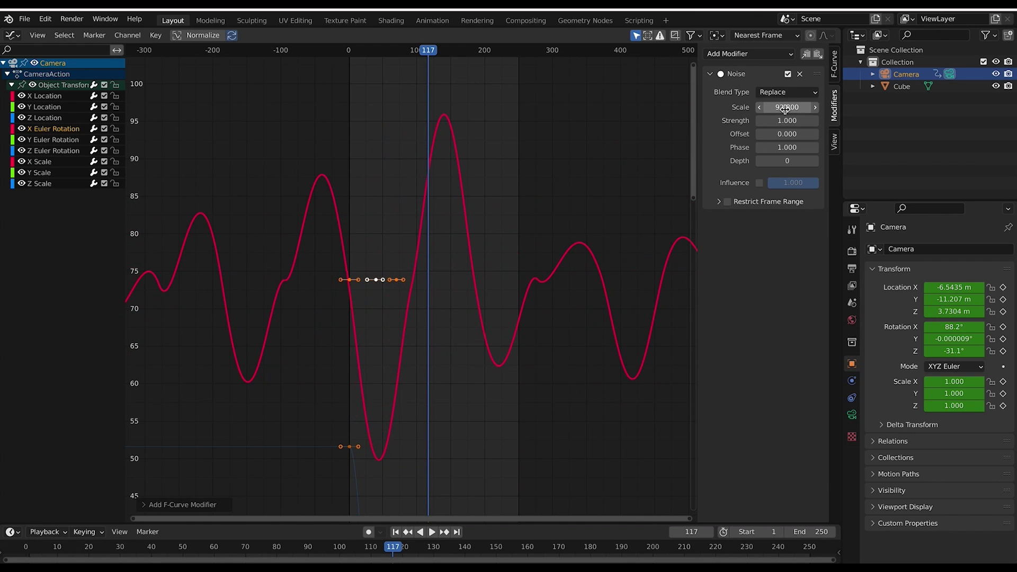
key(Return)
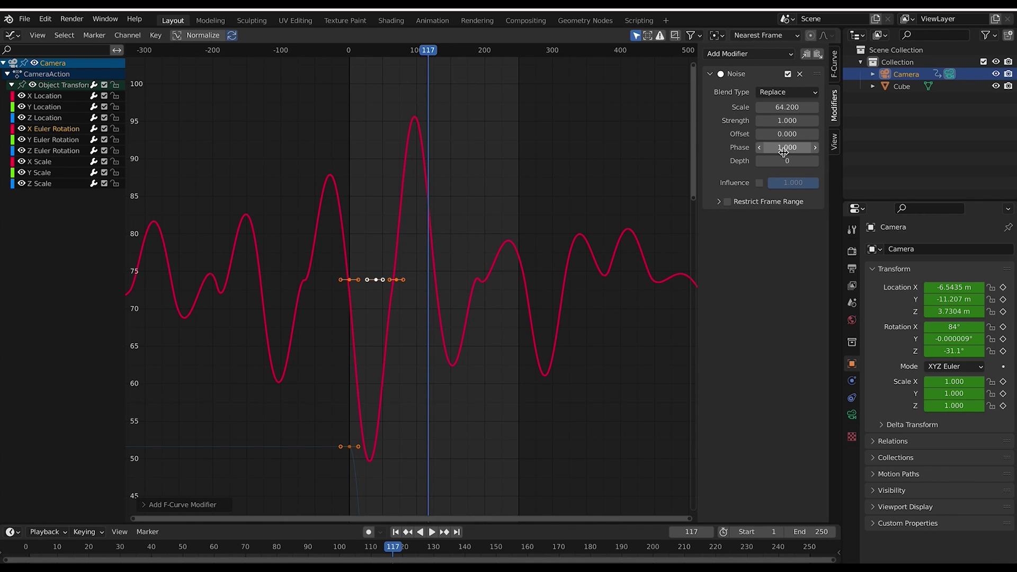
drag(788, 147, 756, 122)
key(ctrl+z)
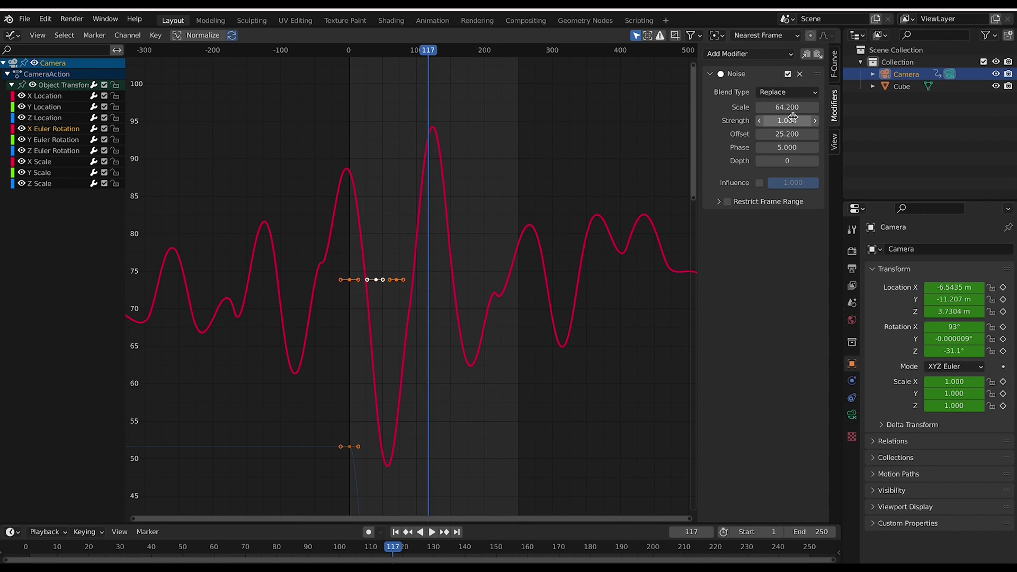
Return to the 3D viewport and play the animation from the first frame to check the camera shake
click(11, 35)
click(31, 69)
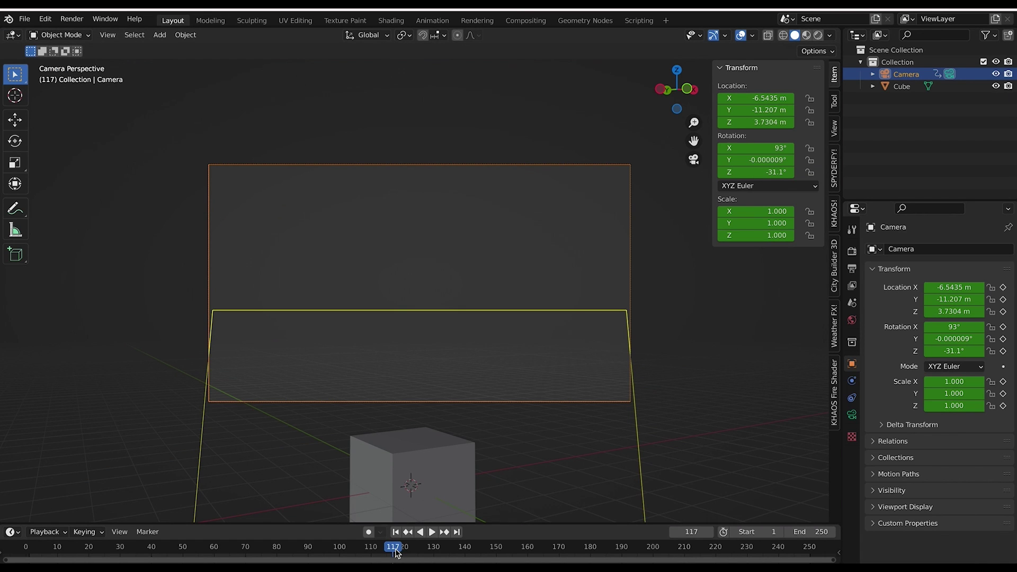
click(395, 531)
key(space)
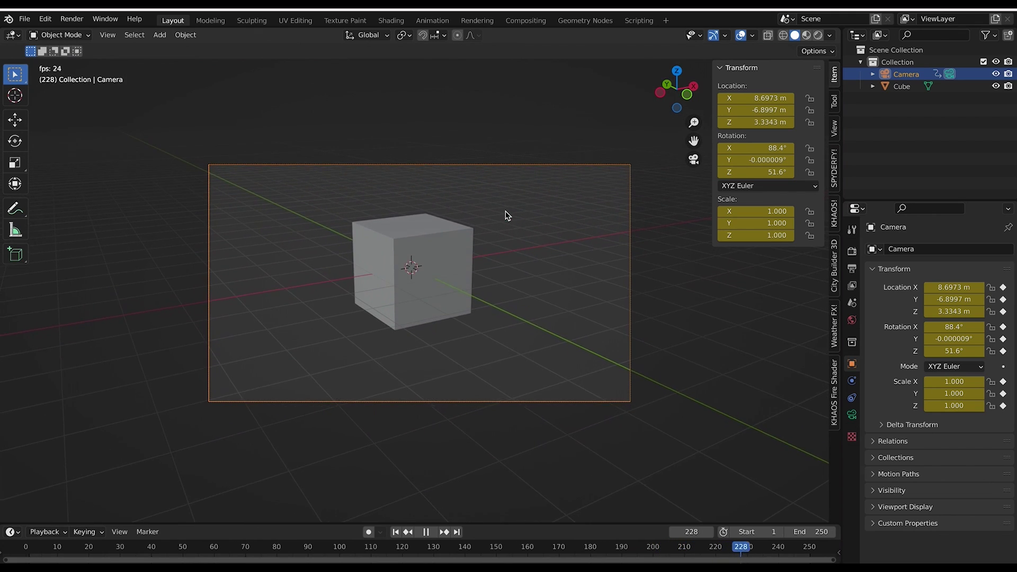
key(space)
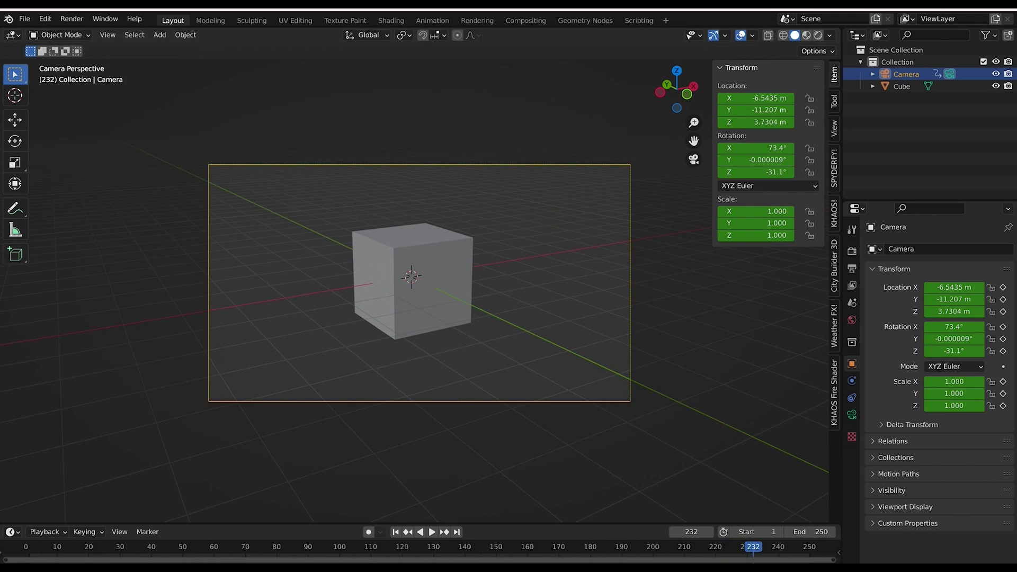
Reopen the Graph Editor and set the Noise modifier's Strength to 0.3 on the X Euler Rotation curve
click(12, 36)
click(176, 87)
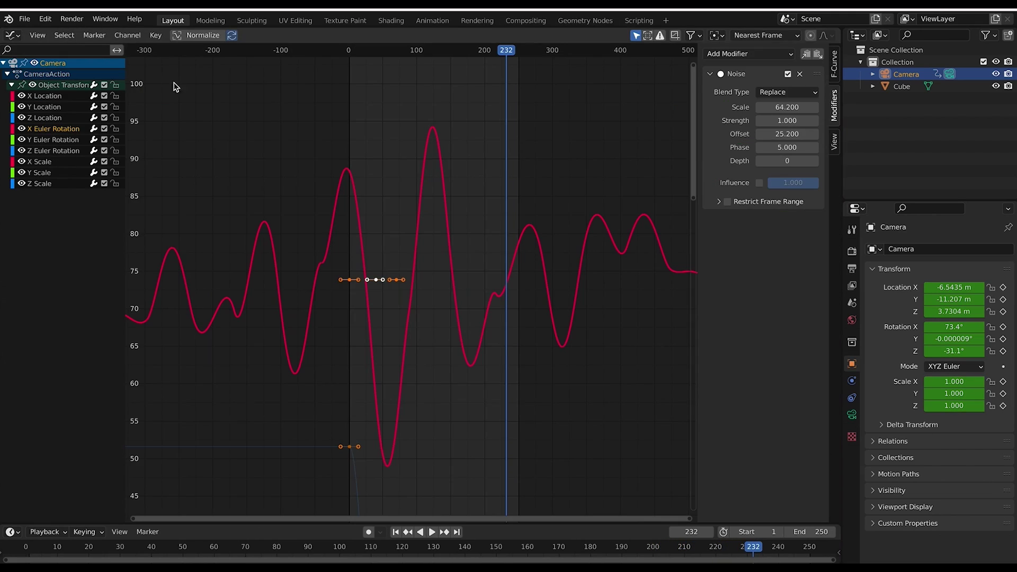
click(786, 121)
text(0.3)
key(Return)
Switch back to the 3D viewport and play the animation from the first frame to check the gentler X rotation shake
click(12, 35)
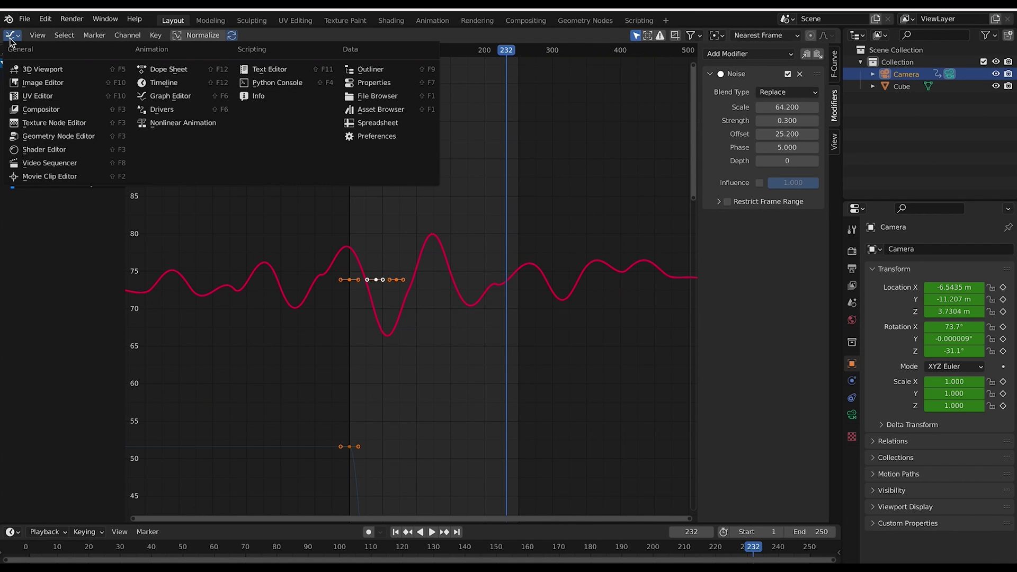
click(46, 67)
click(396, 532)
key(space)
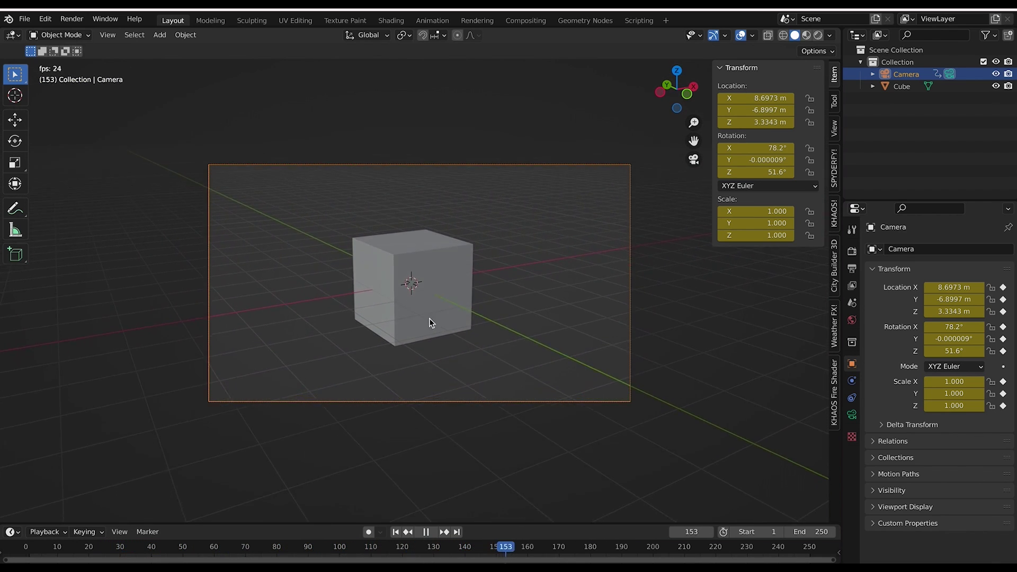
key(space)
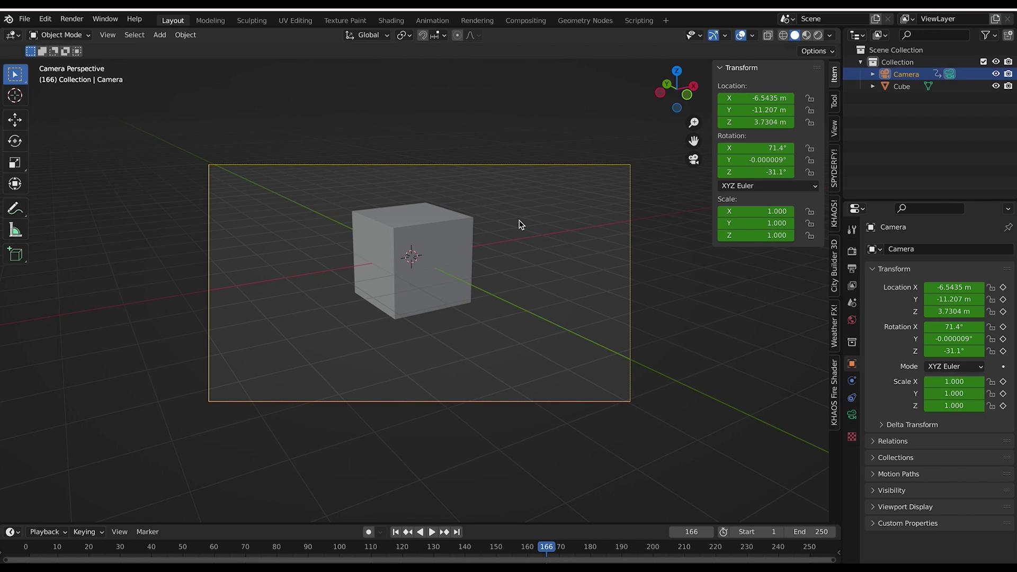
Copy the X Euler Rotation curve's Noise modifier in the Graph Editor and paste it onto the Y and Z Euler Rotation curves
click(13, 35)
click(162, 97)
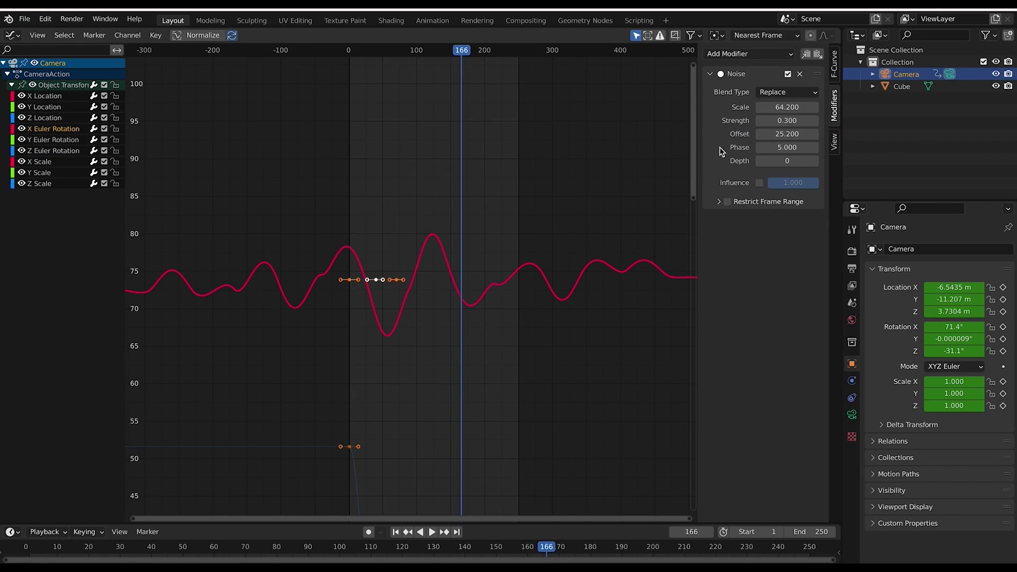
click(807, 56)
click(45, 140)
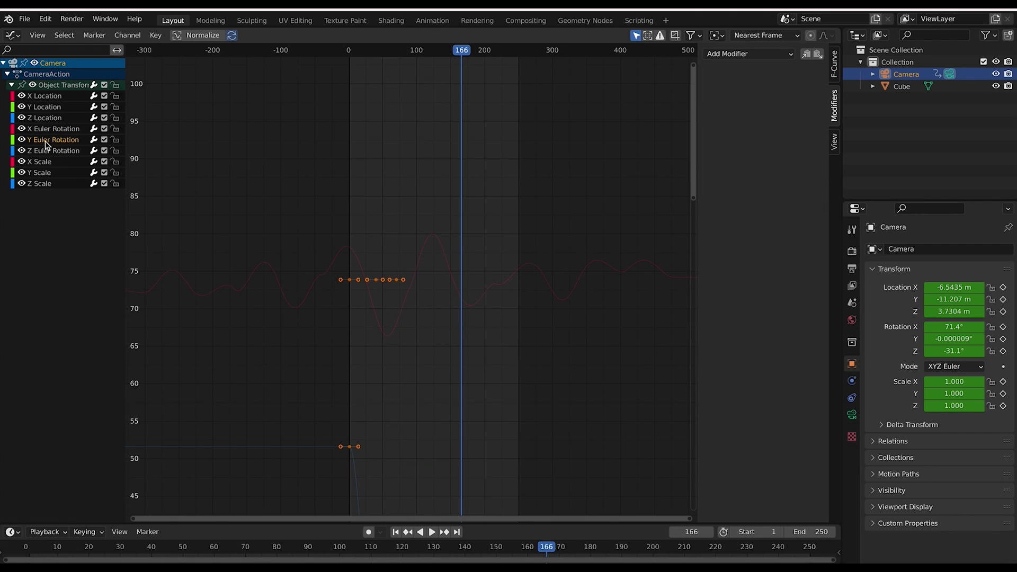
click(818, 55)
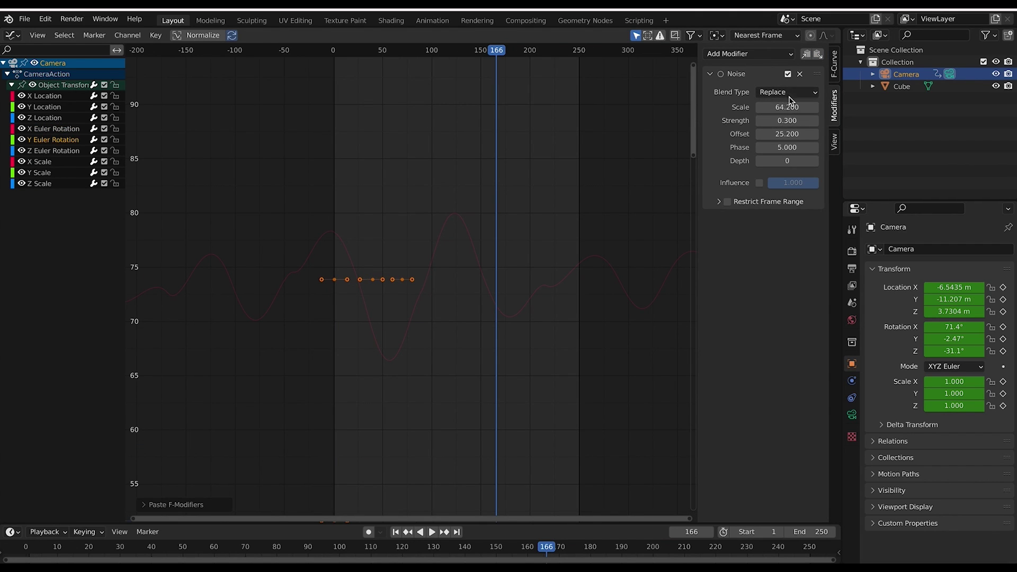
click(44, 151)
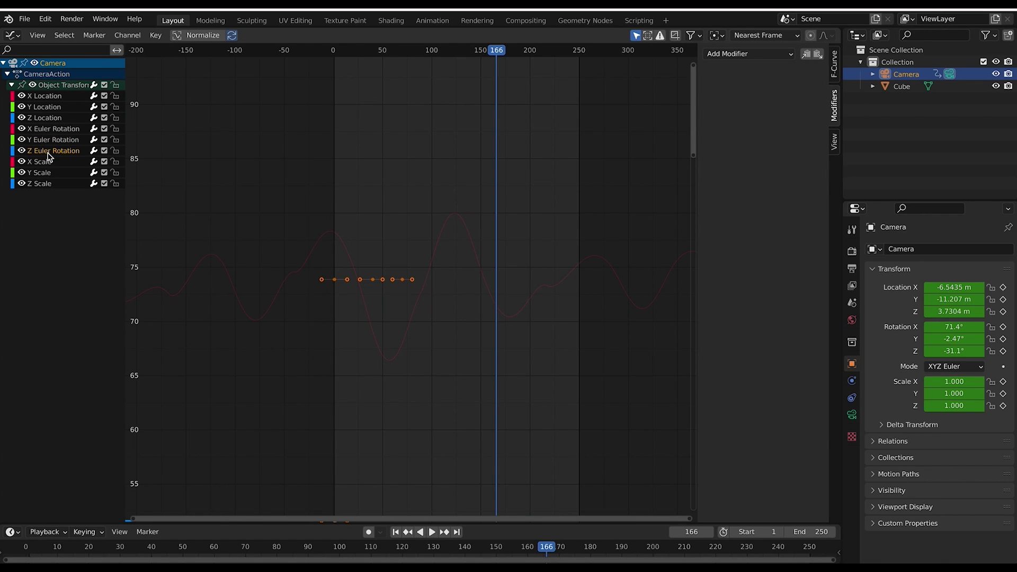
click(818, 55)
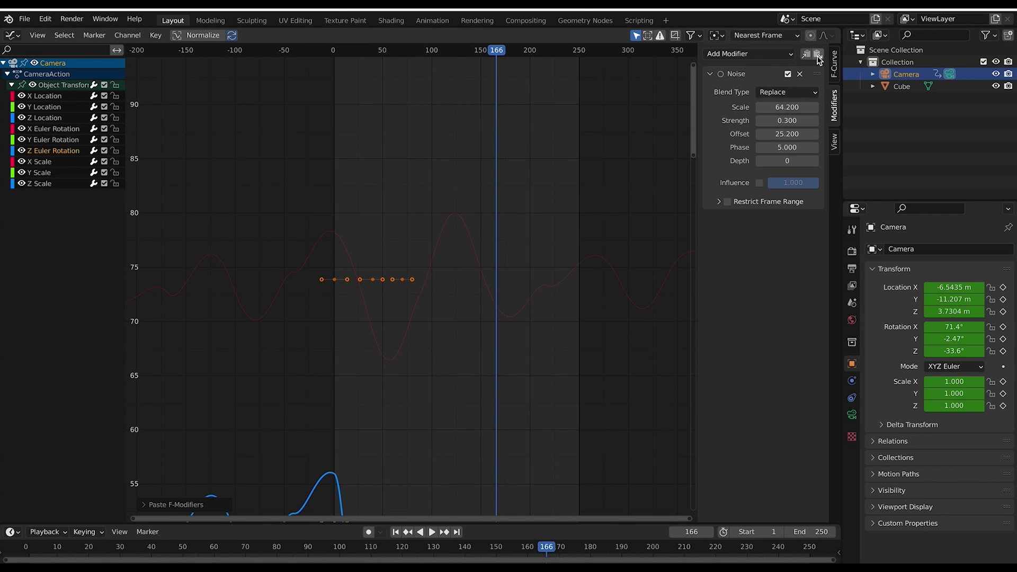
Examine the noise on the Z, Y and X Euler Rotation curves of the camera
middle_drag(504, 311, 552, 0)
scroll(503, 310, down, 16)
middle_drag(503, 311, 485, 225)
scroll(483, 162, down, 5)
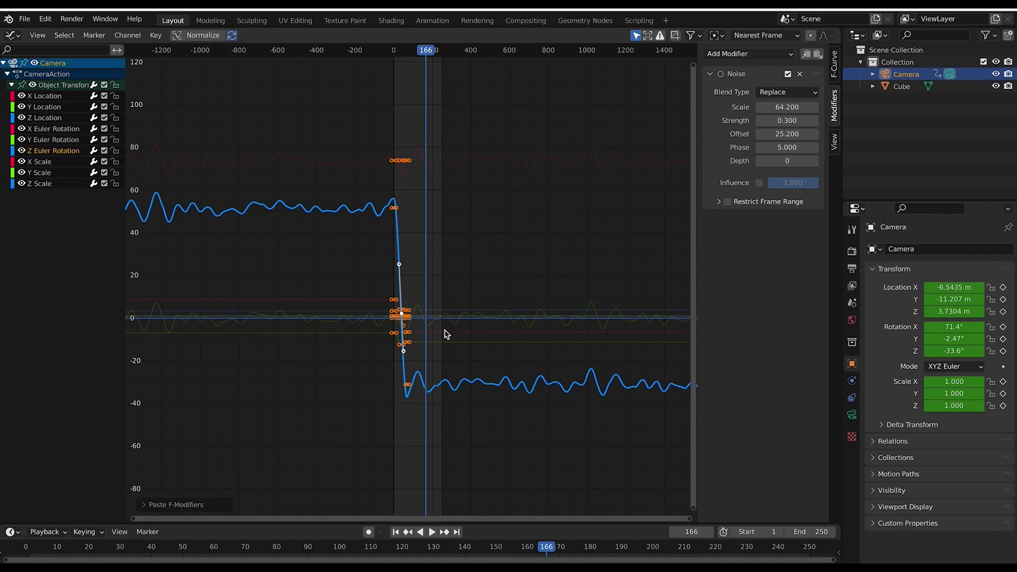
scroll(443, 341, up, 2)
mouse_move(787, 107)
mouse_down()
mouse_move(763, 107)
mouse_move(785, 108)
mouse_up()
click(59, 140)
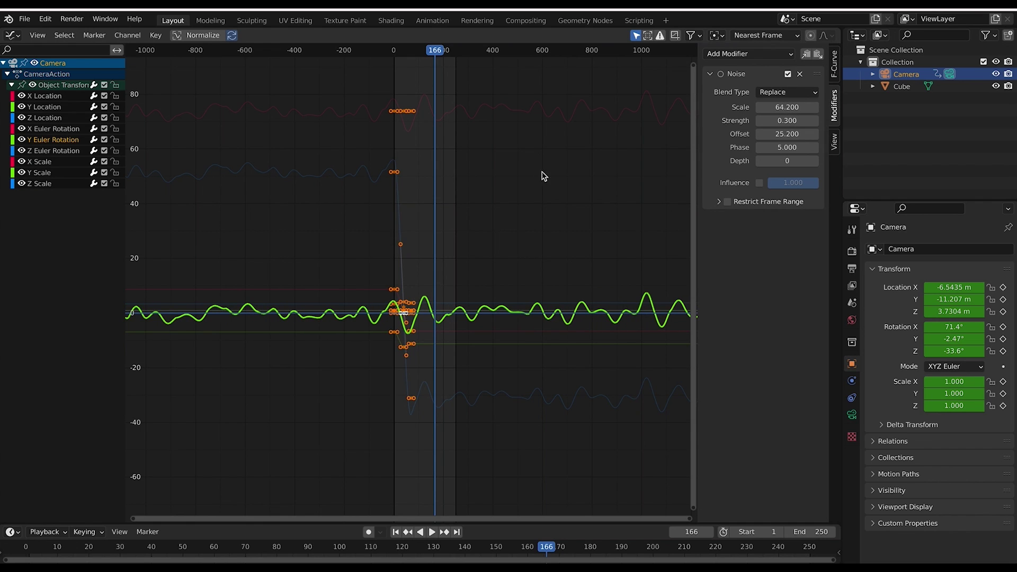
mouse_move(466, 199)
middle_down()
mouse_move(447, 274)
mouse_move(464, 204)
middle_up()
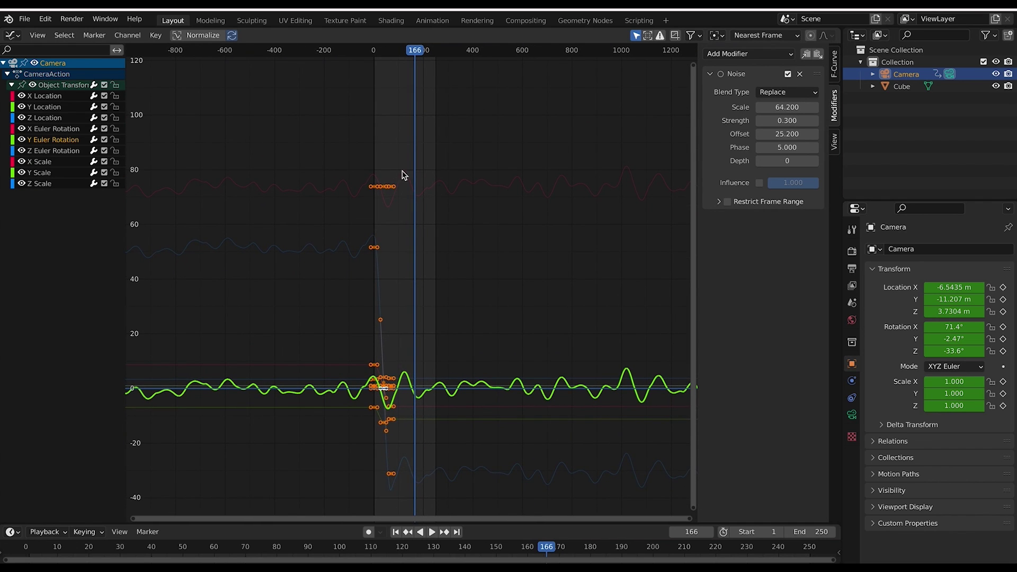
click(45, 130)
Play the animation from the first frame in the 3D viewport to check the shake on all three rotation axes
click(13, 35)
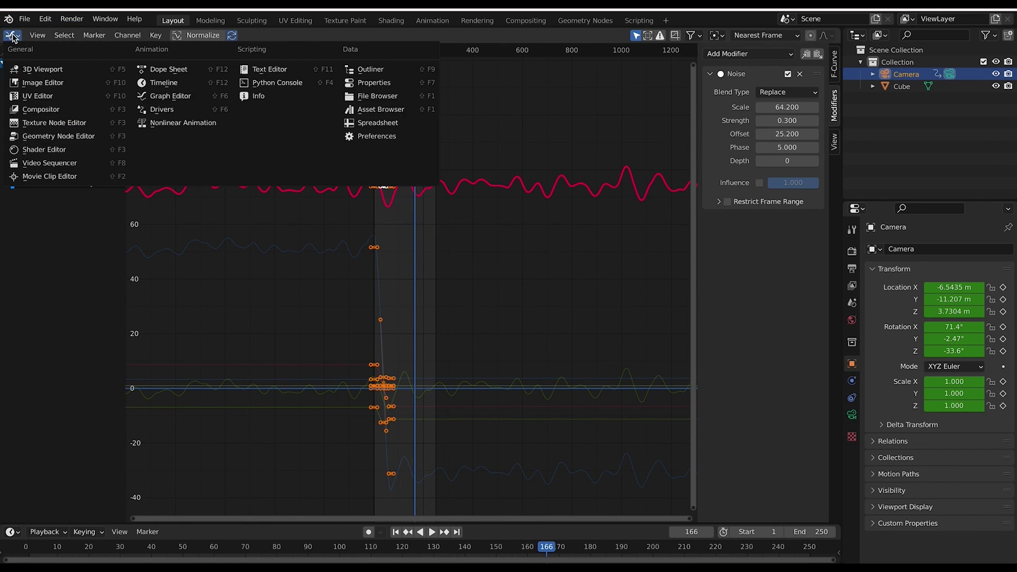
click(37, 68)
click(396, 532)
key(space)
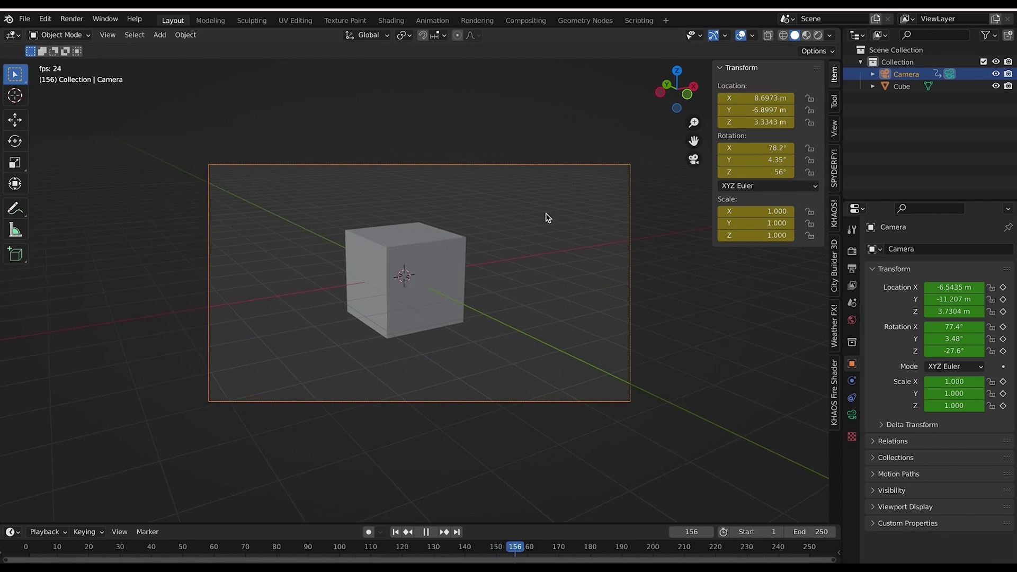
key(space)
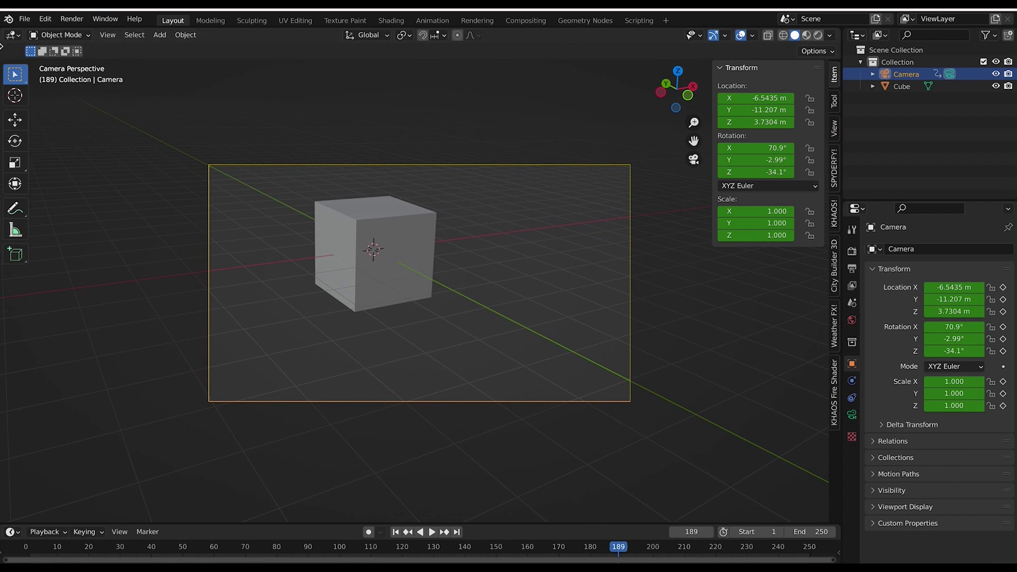
Set the Noise modifier's Strength to 0.2 on each of the X, Y and Z Euler Rotation curves in the Graph Editor
click(12, 35)
click(164, 96)
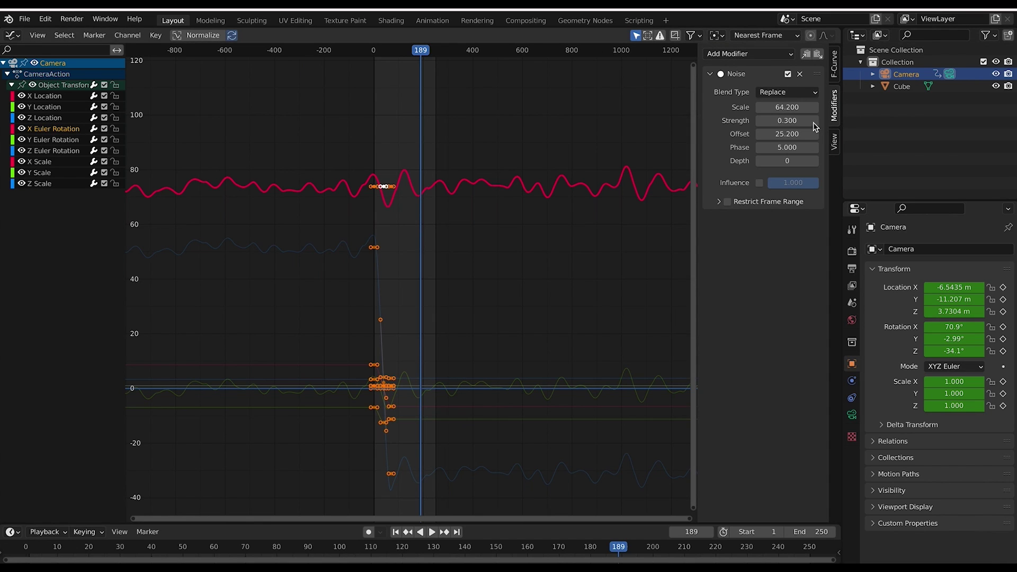
key(Return)
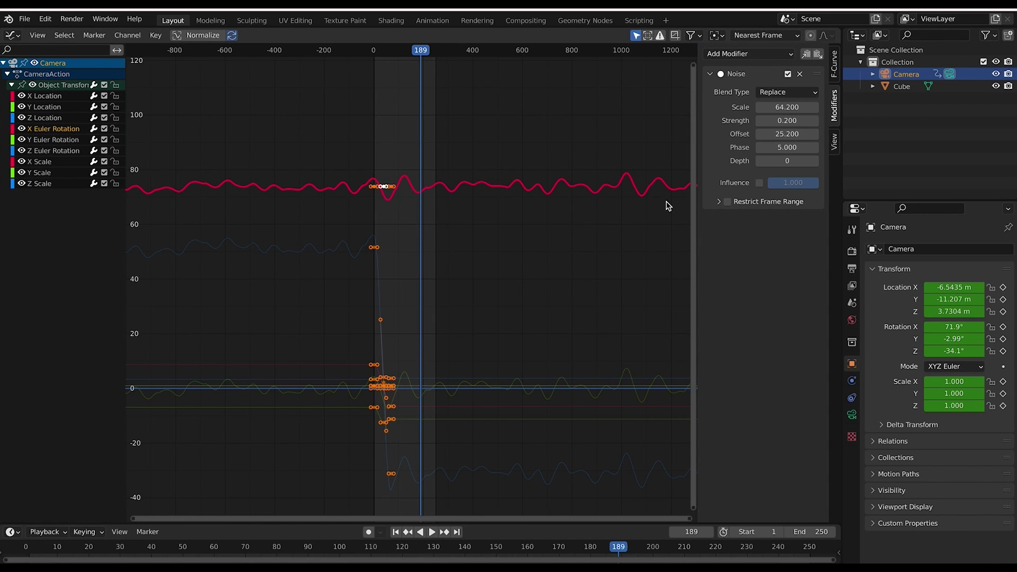
click(51, 140)
text(0.2)
key(Return)
click(53, 150)
click(780, 122)
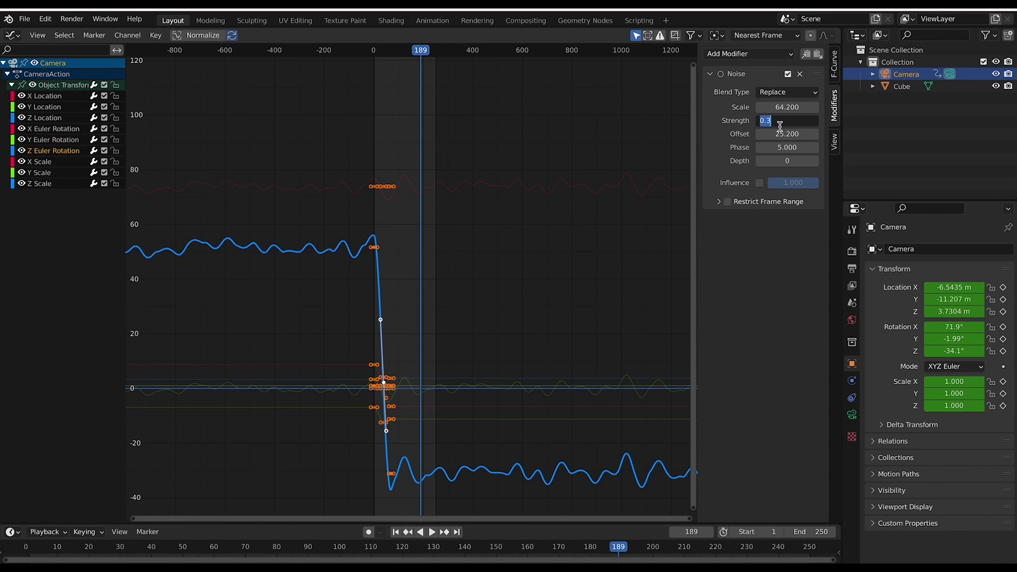
key(Return)
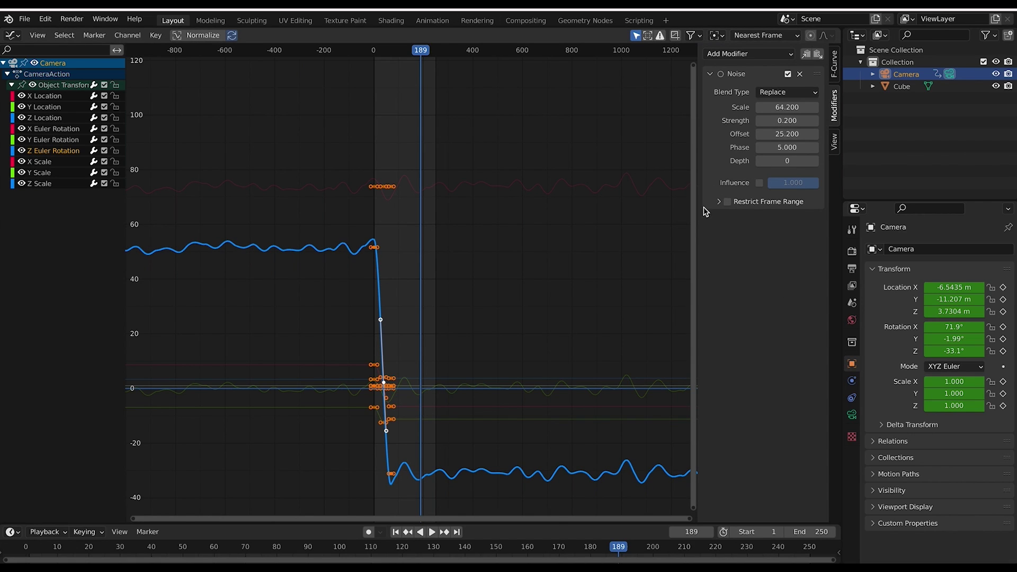
Try restricting the Z Euler Rotation noise to a frame range ending at 731, and turn the restriction off again
click(719, 202)
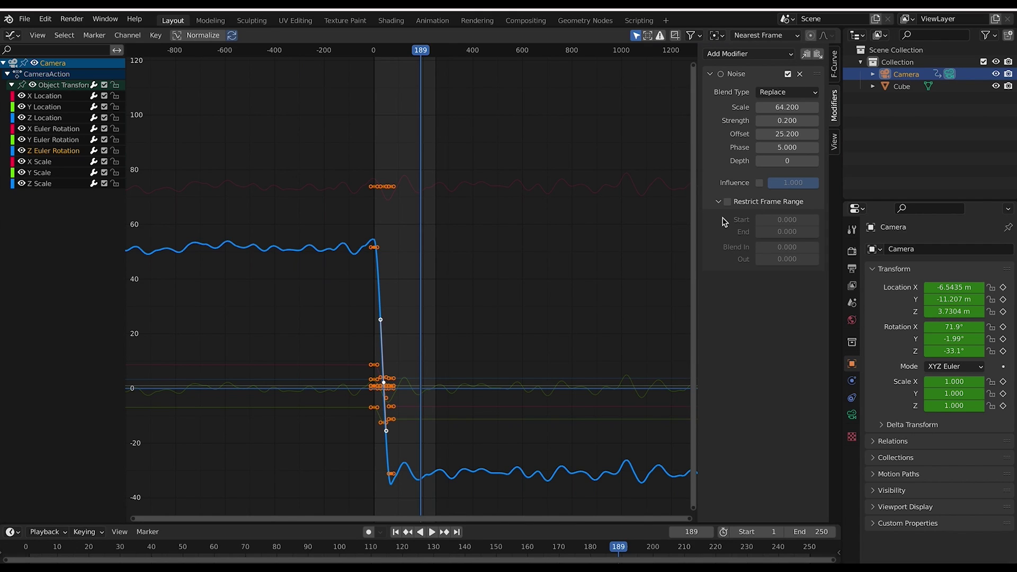
click(728, 201)
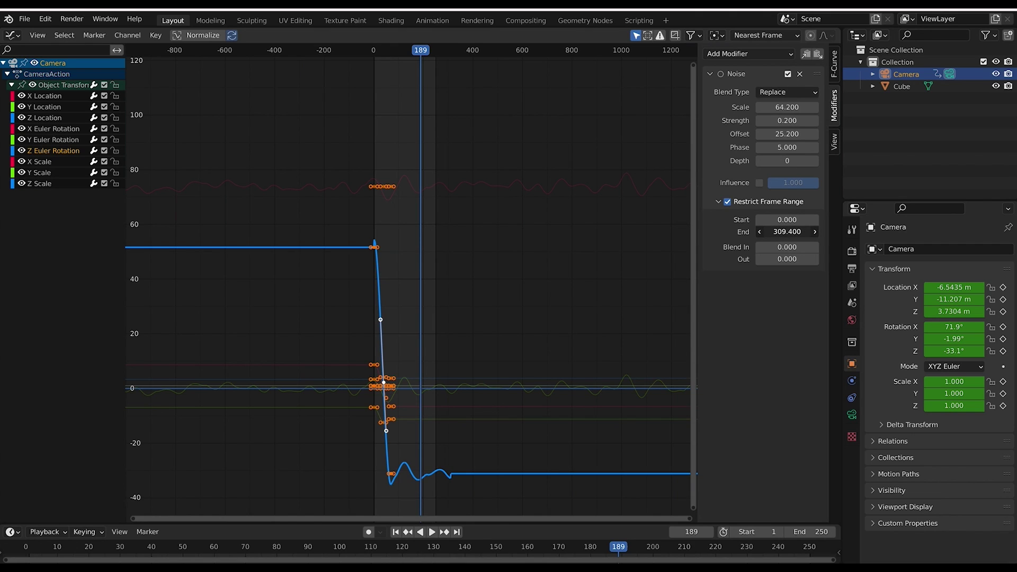
middle_drag(420, 457, 407, 375)
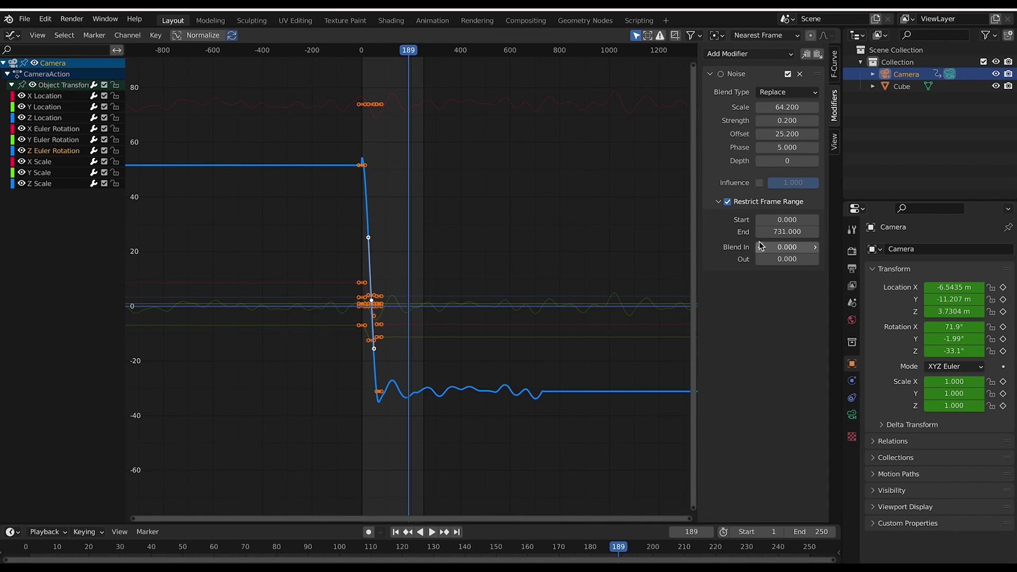
click(728, 203)
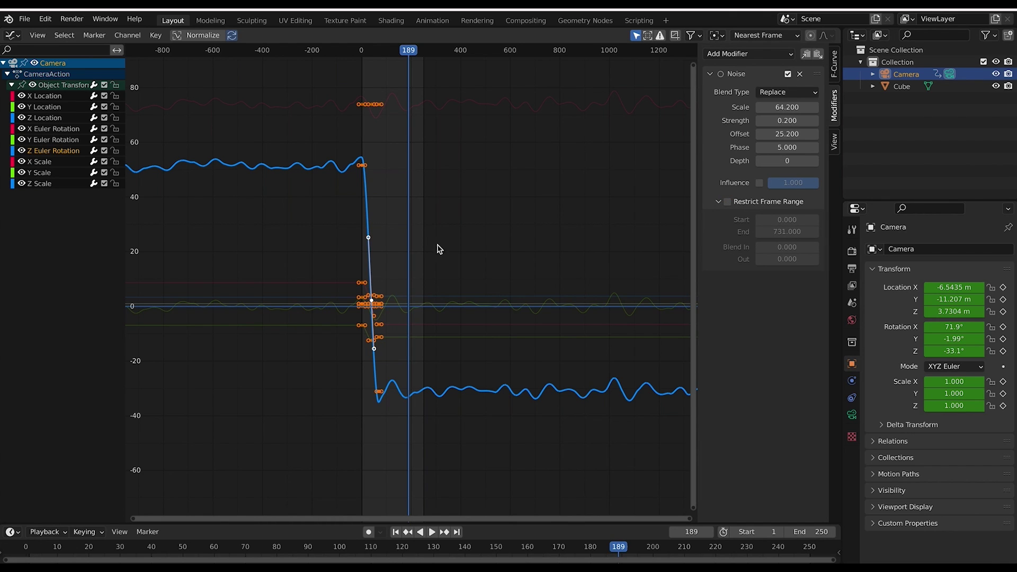
Return to the 3D viewport and preview the reduced three-axis camera shake from the first frame
middle_drag(413, 230, 401, 283)
click(11, 35)
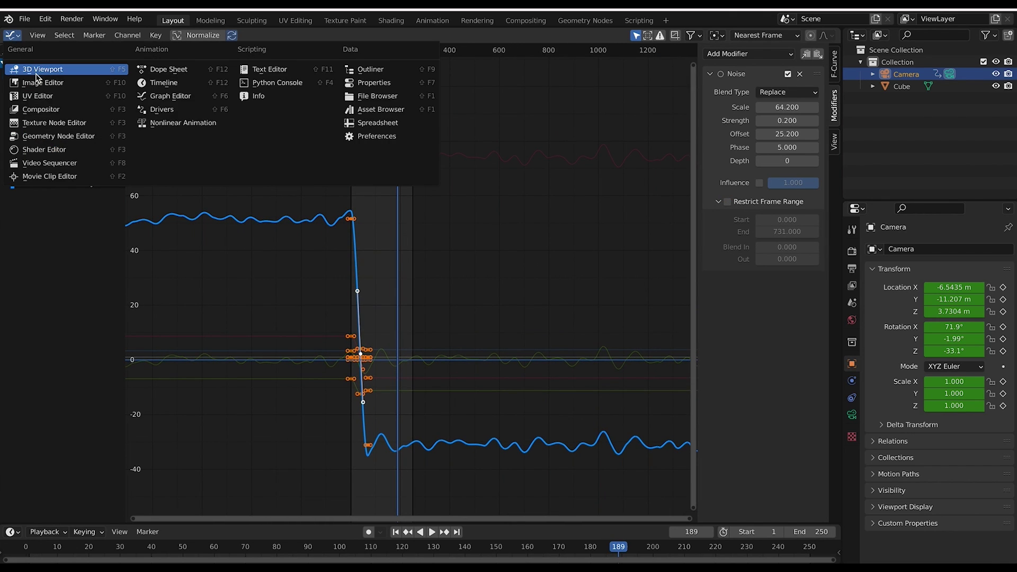
click(38, 74)
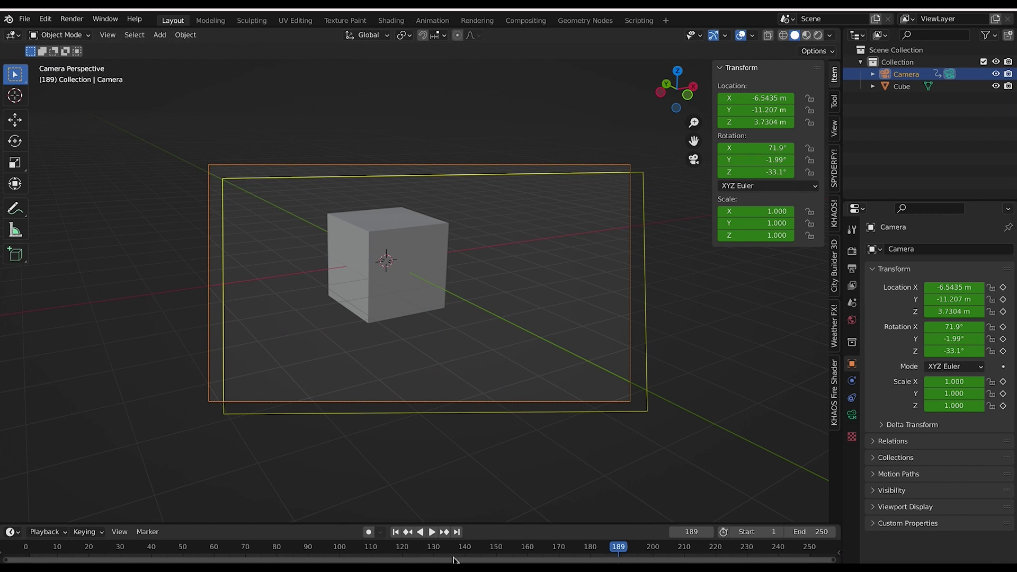
click(395, 532)
key(space)
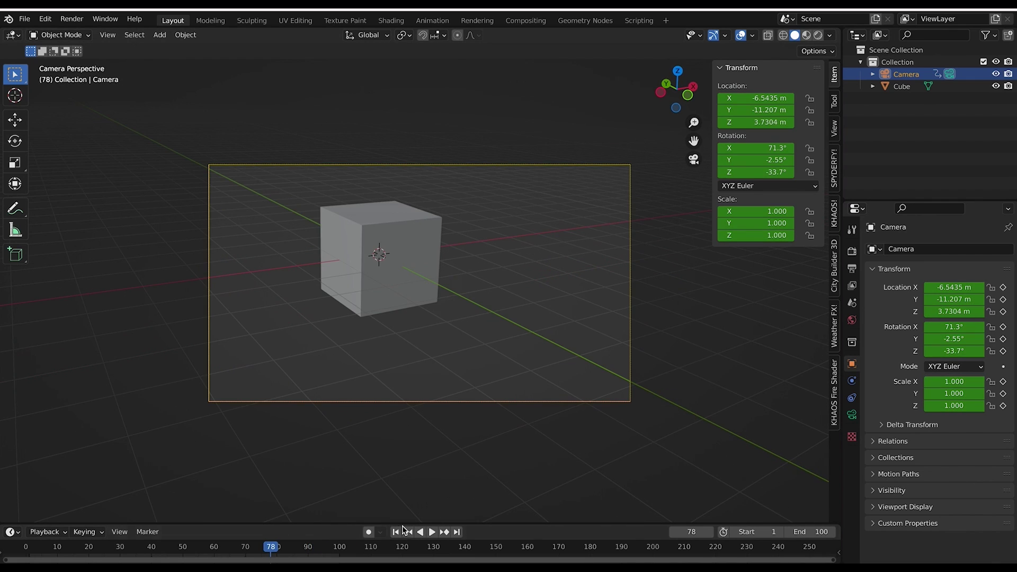
Shorten the animation to end at frame 150 and replay the camera shake from the beginning
click(396, 531)
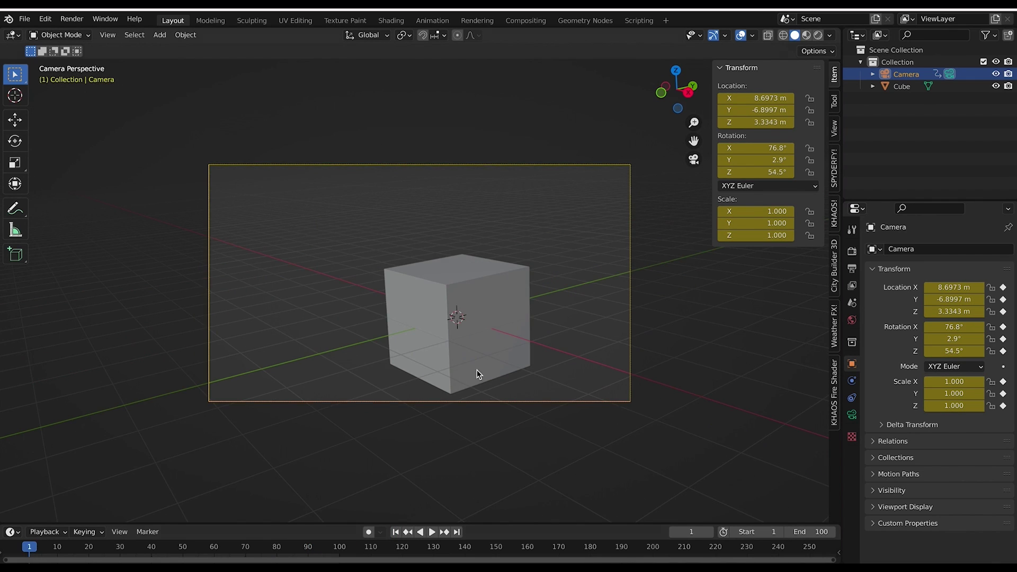
key(space)
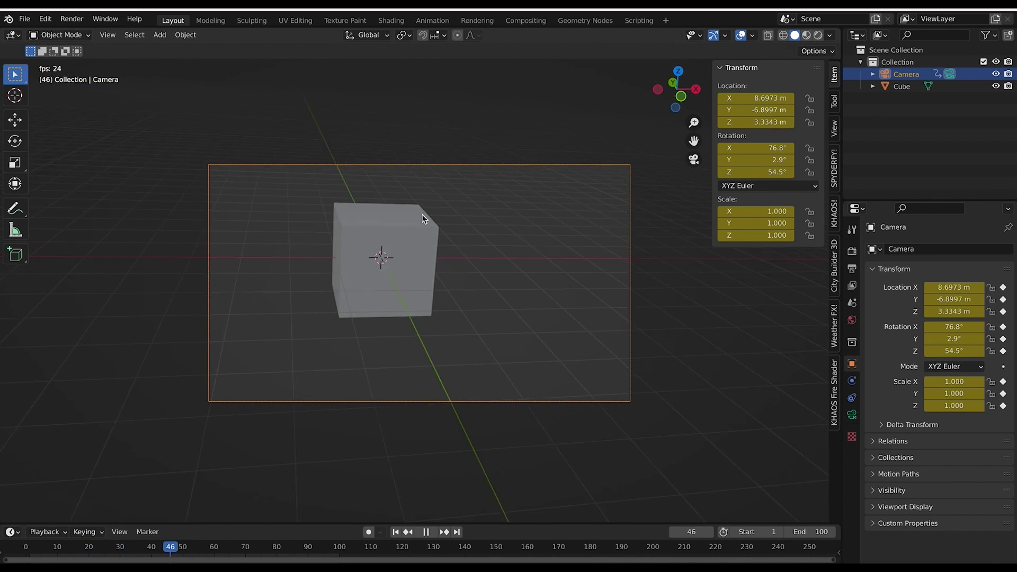
key(shift+Left)
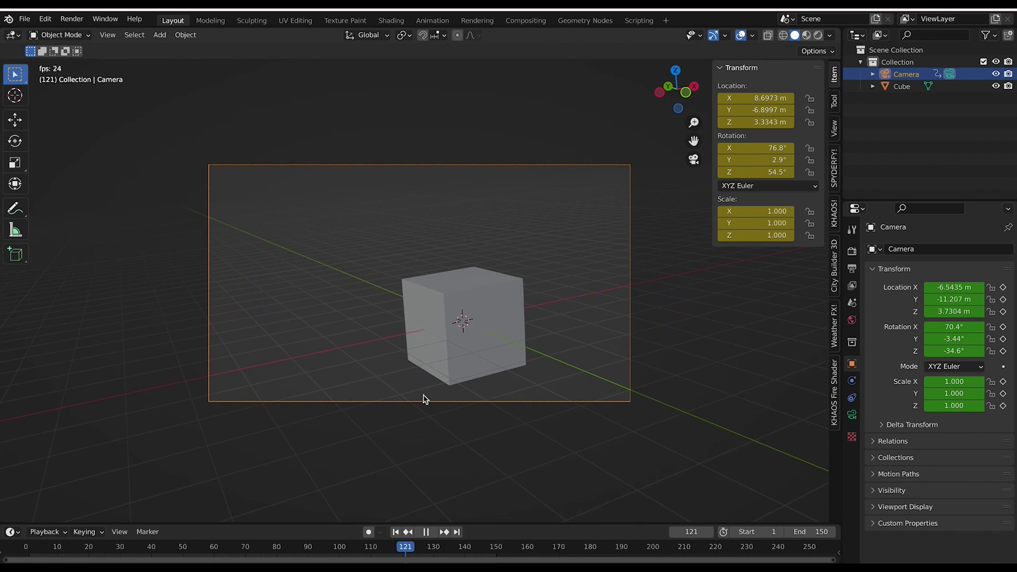
Open the camera's lens settings and vary the Focal Length between about 11 mm and 27 mm while the animation plays
click(852, 415)
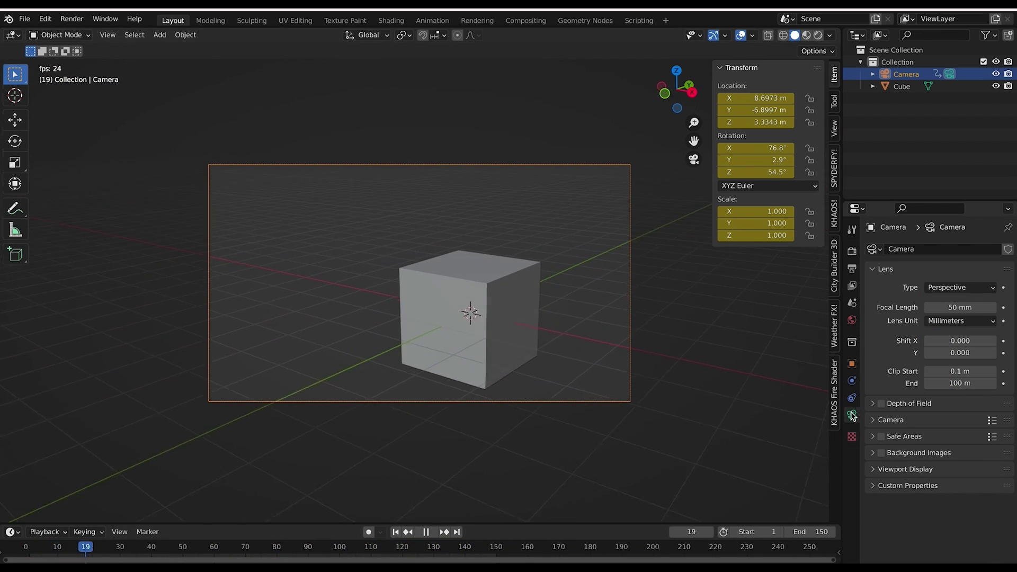
drag(965, 308, 959, 307)
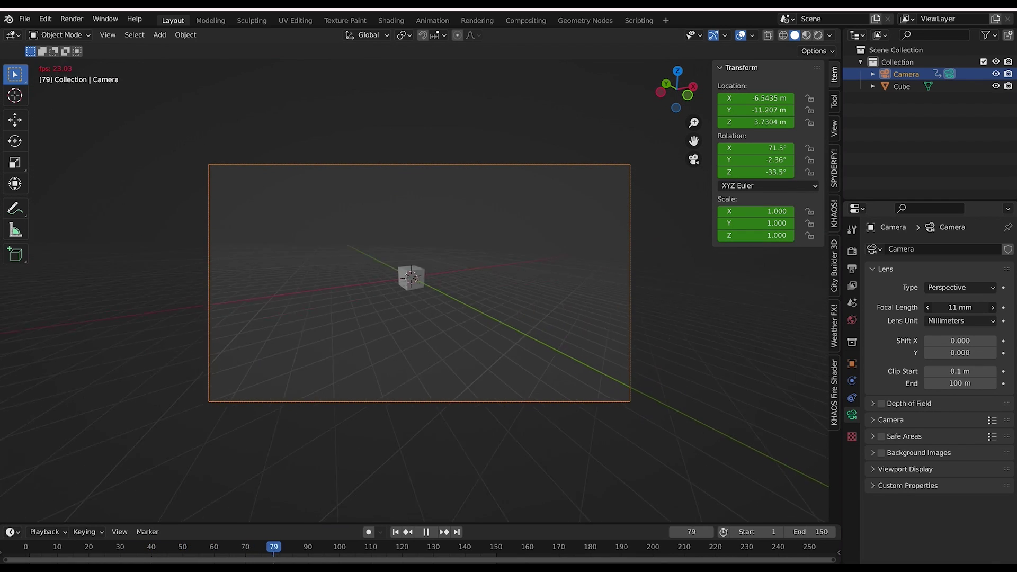
drag(901, 307, 941, 312)
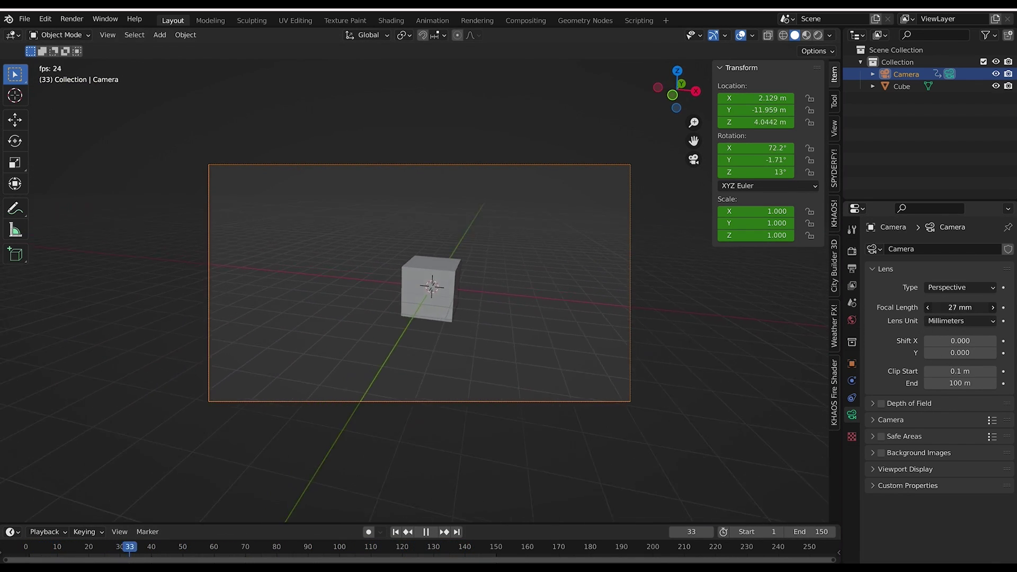
mouse_move(960, 307)
mouse_down()
mouse_move(980, 307)
mouse_move(950, 307)
mouse_move(968, 307)
mouse_up()
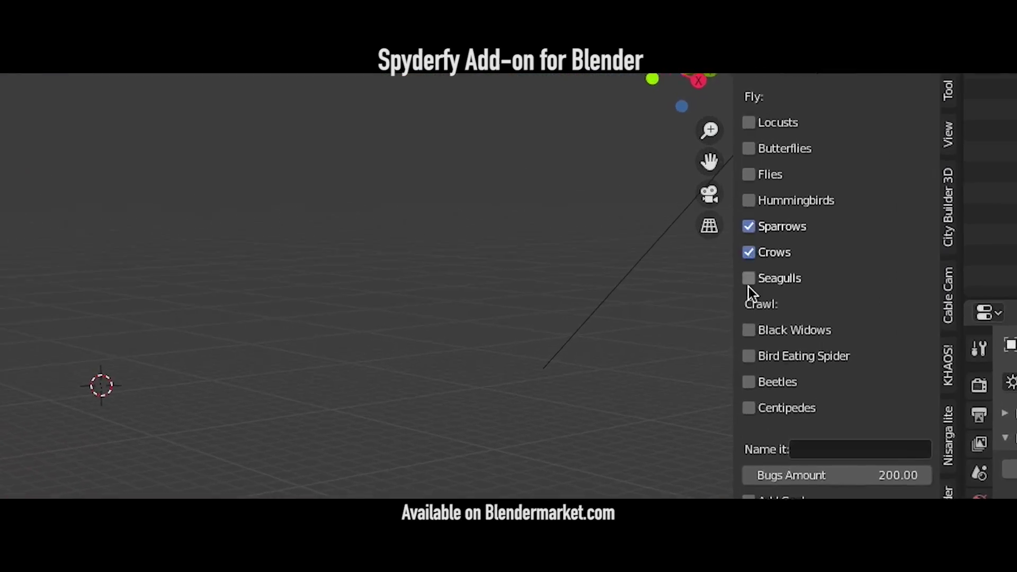
click(742, 243)
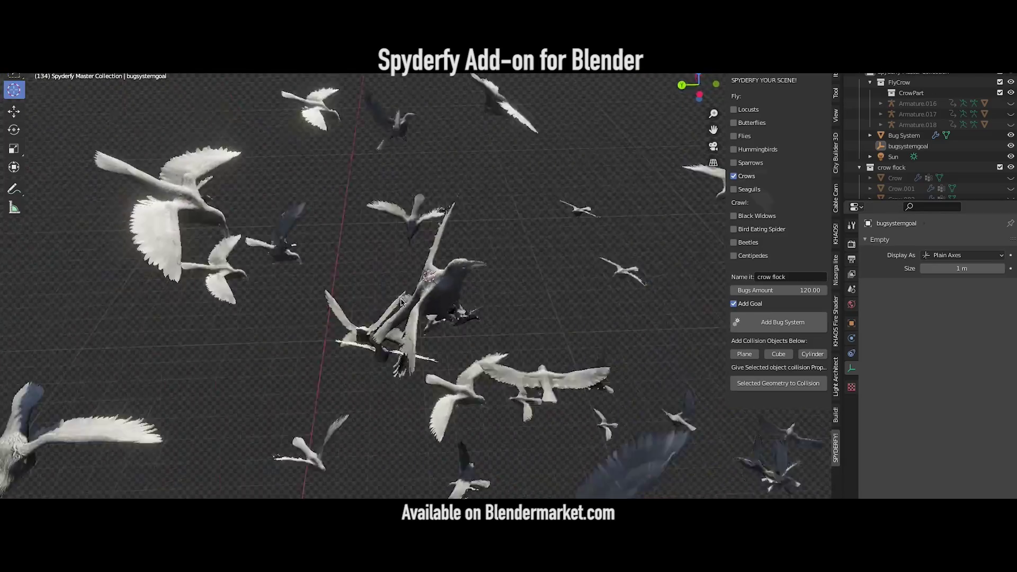